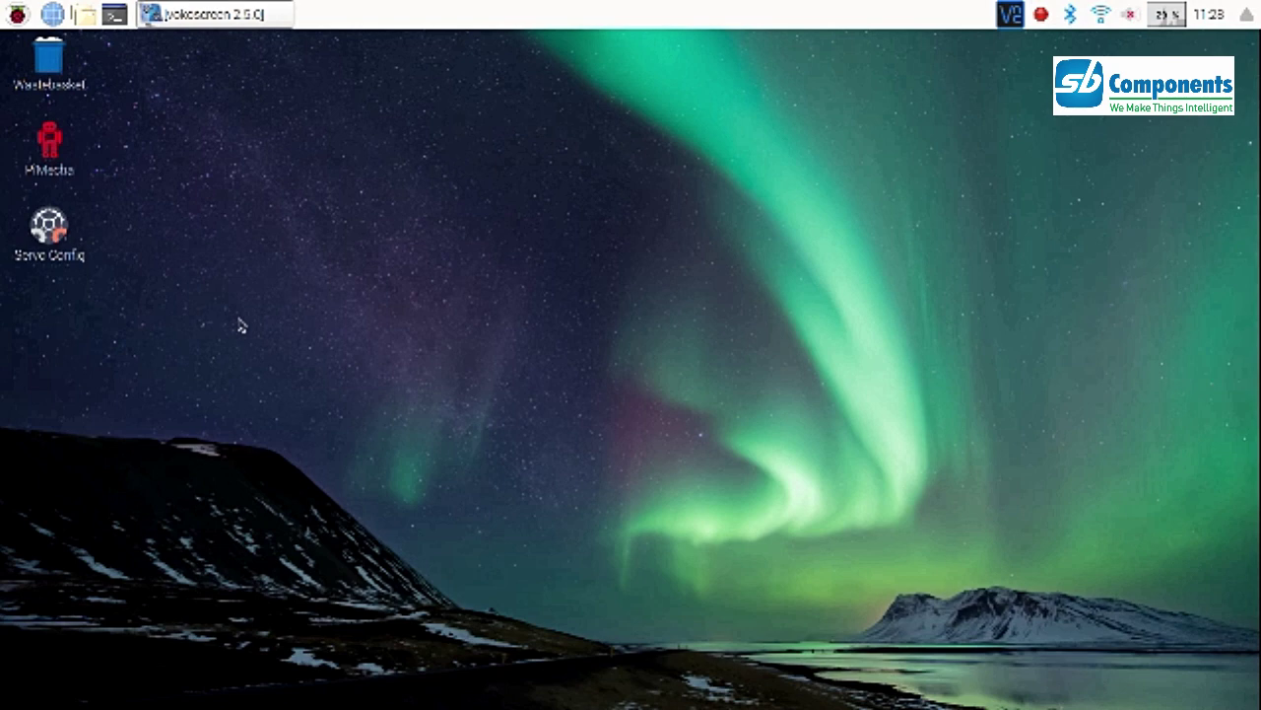
# - Launch Servo Config, move its terminal to the left and centre the configuration window
pyautogui.doubleClick(49, 229)
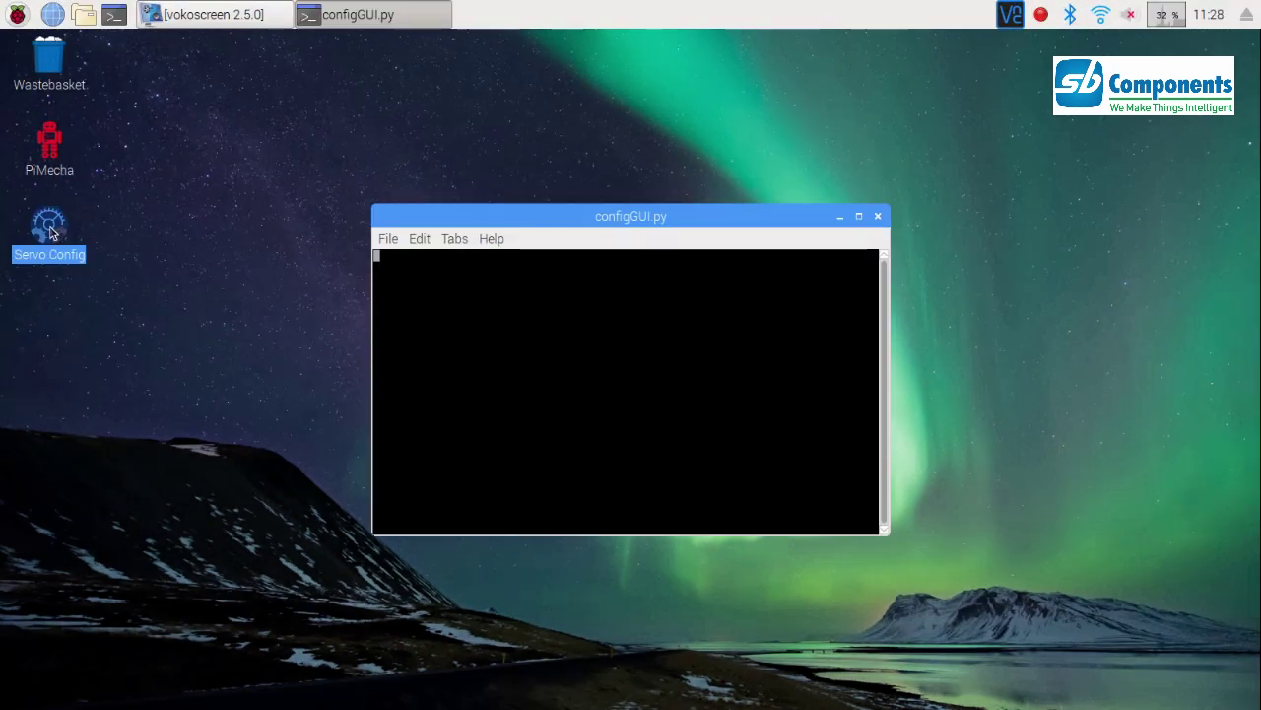
pyautogui.moveTo(474, 181); pyautogui.dragTo(761, 162)
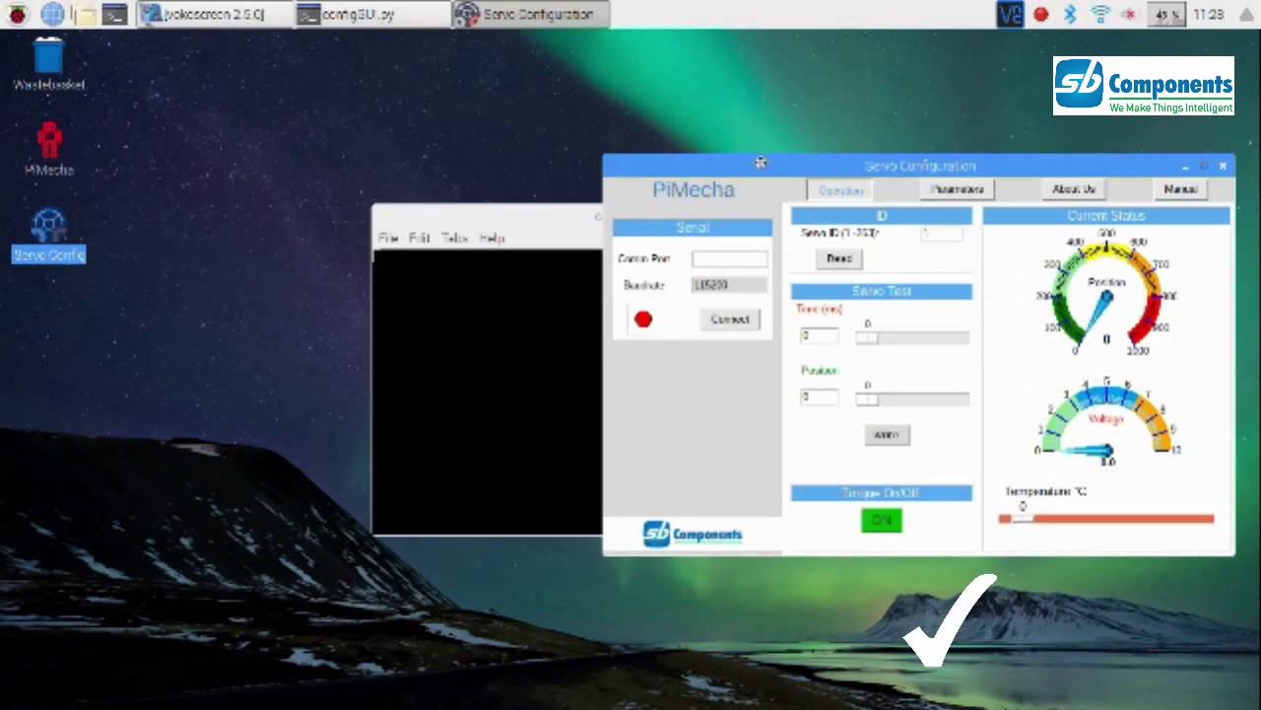
pyautogui.moveTo(760, 162); pyautogui.dragTo(725, 150)
pyautogui.moveTo(443, 214); pyautogui.dragTo(198, 187)
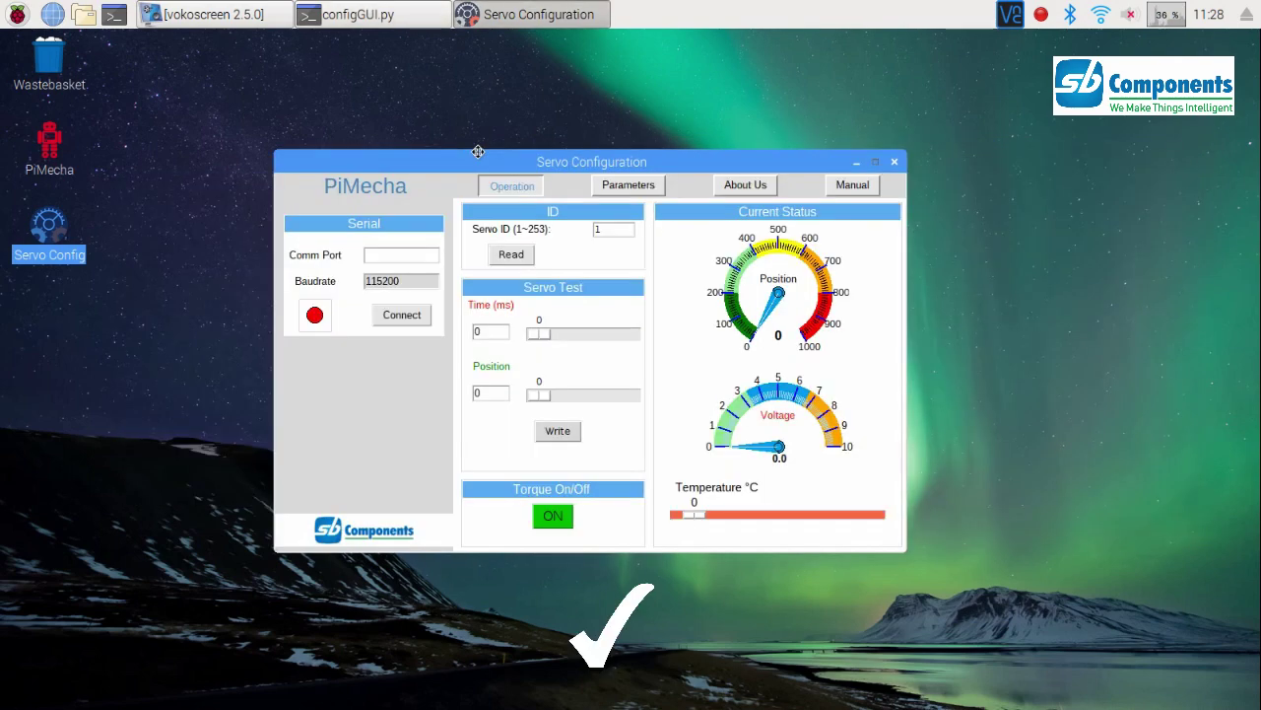
pyautogui.moveTo(478, 151)
pyautogui.mouseDown()
pyautogui.moveTo(455, 149)
pyautogui.moveTo(490, 161)
pyautogui.mouseUp()
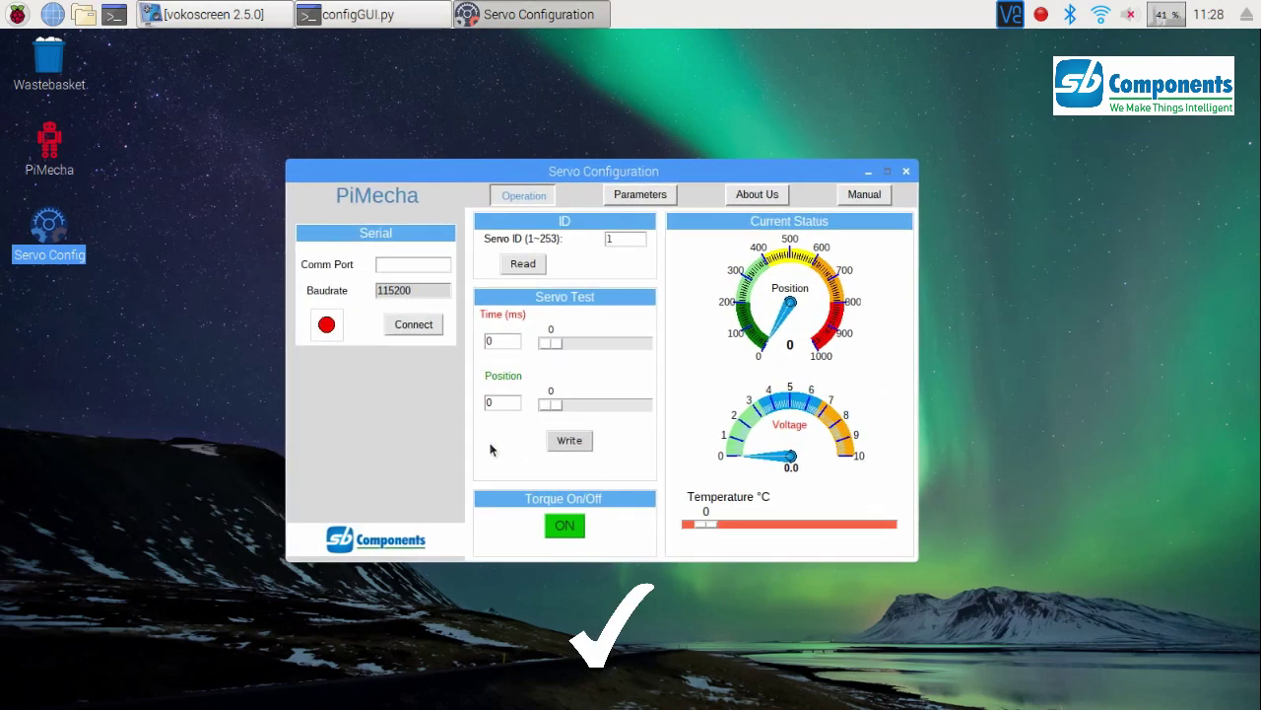
pyautogui.click(397, 265)
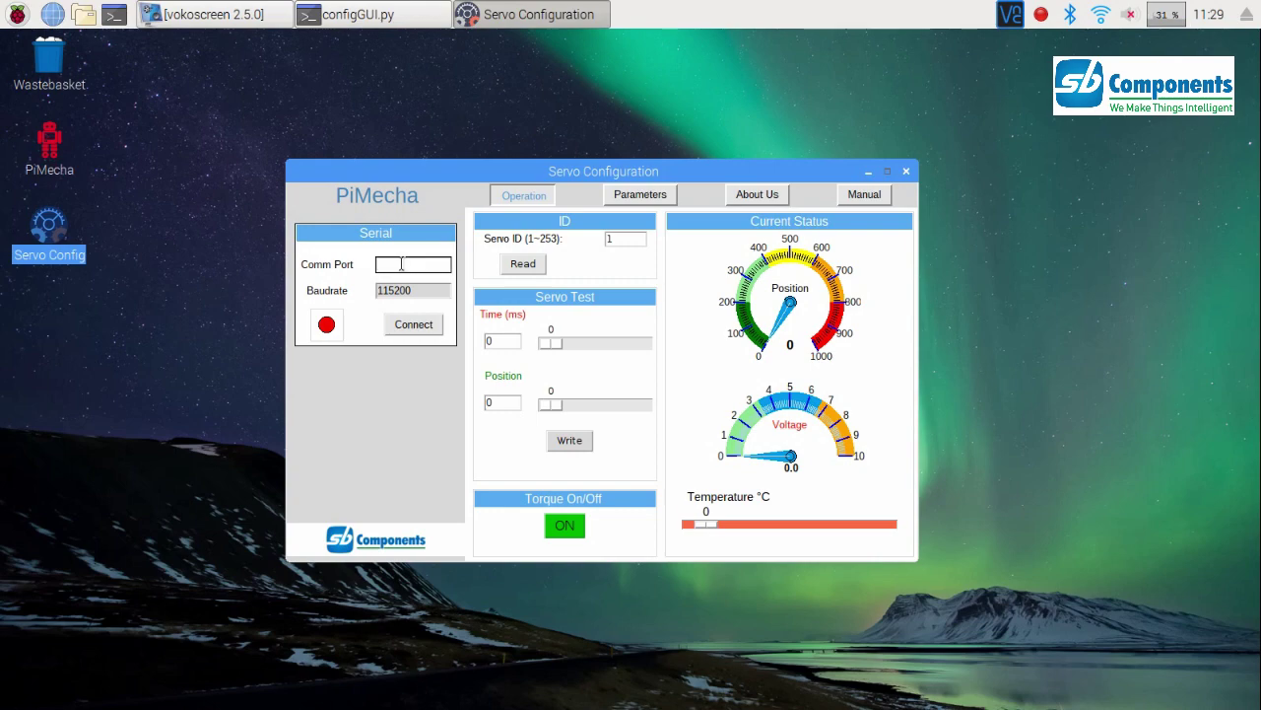
# - Connect to the servo board over serial port ttyS0 at 115200 baud
pyautogui.write('ttyS0')
pyautogui.click(412, 335)
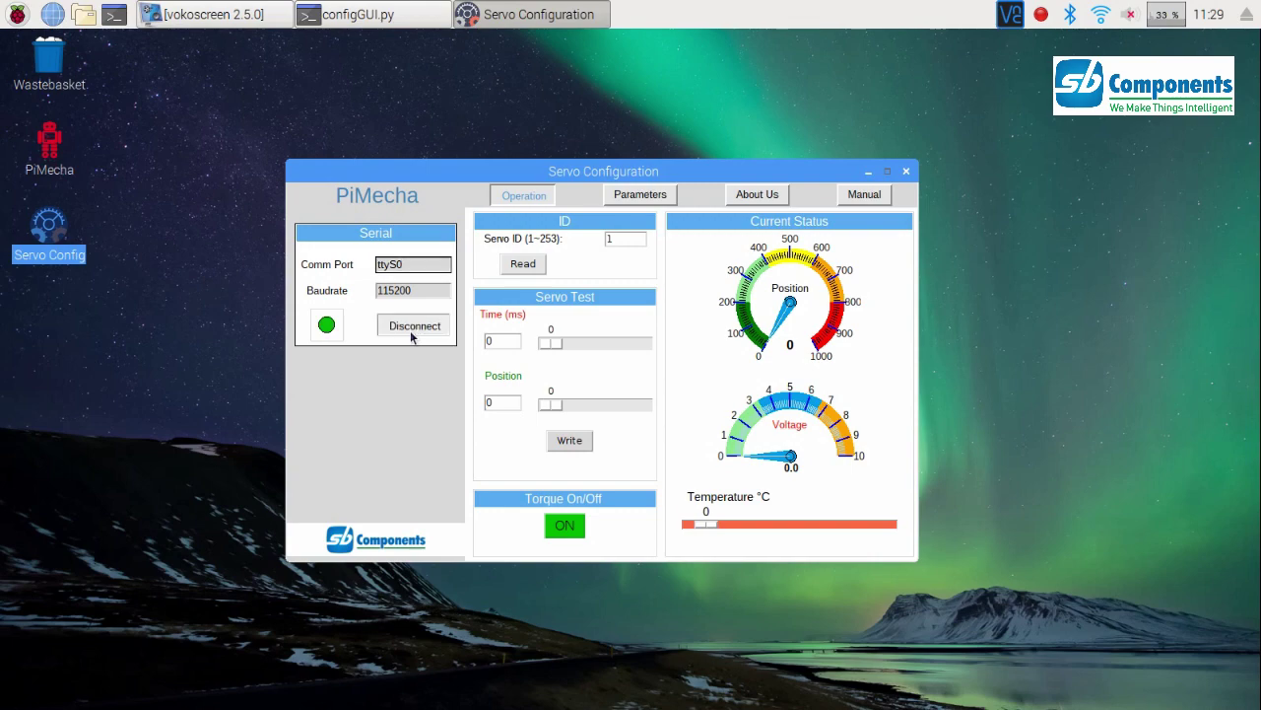
# - Change the Servo ID to 5 and read its live status: position 374, 8.86 V, 34 °C
pyautogui.click(619, 239)
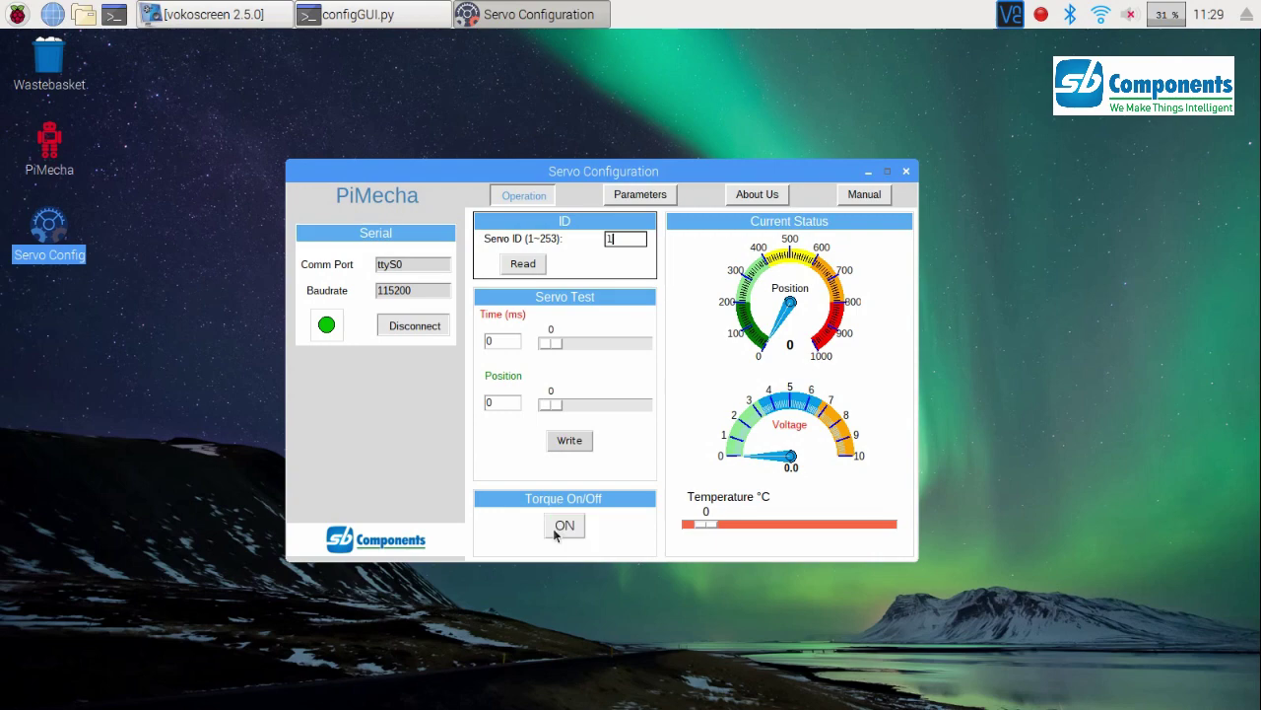
pyautogui.doubleClick(622, 239)
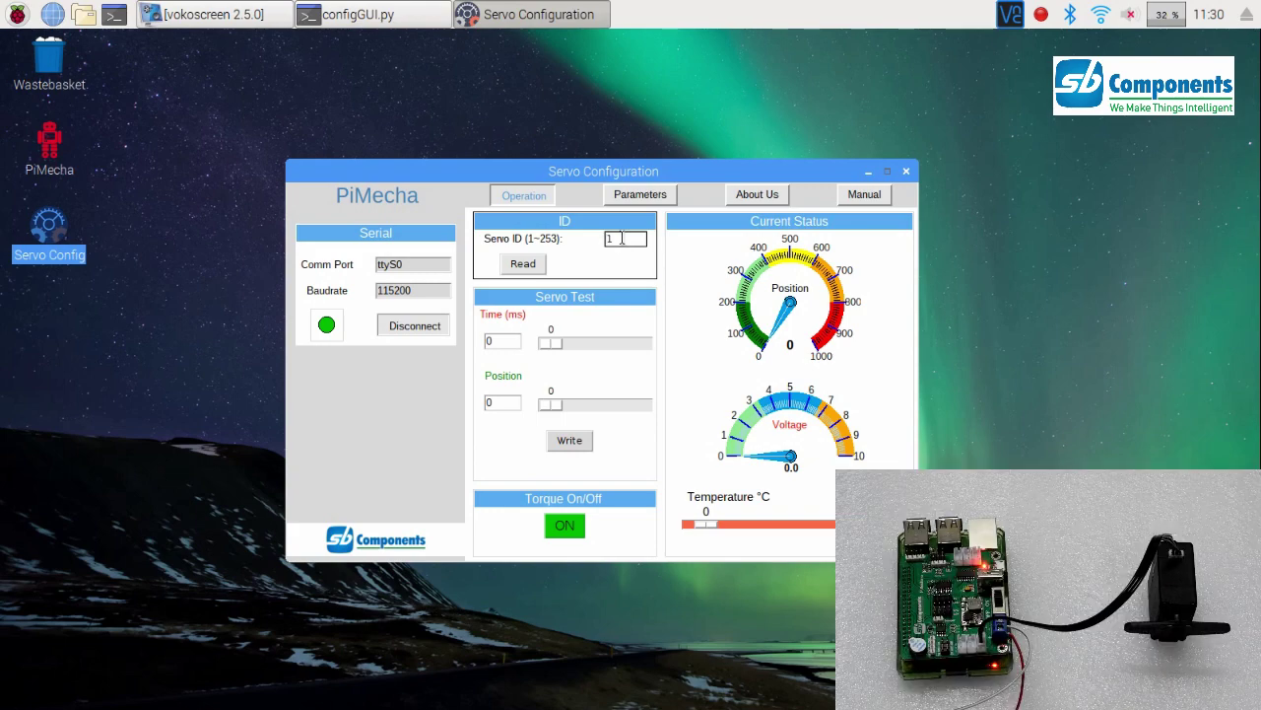
pyautogui.doubleClick(622, 238)
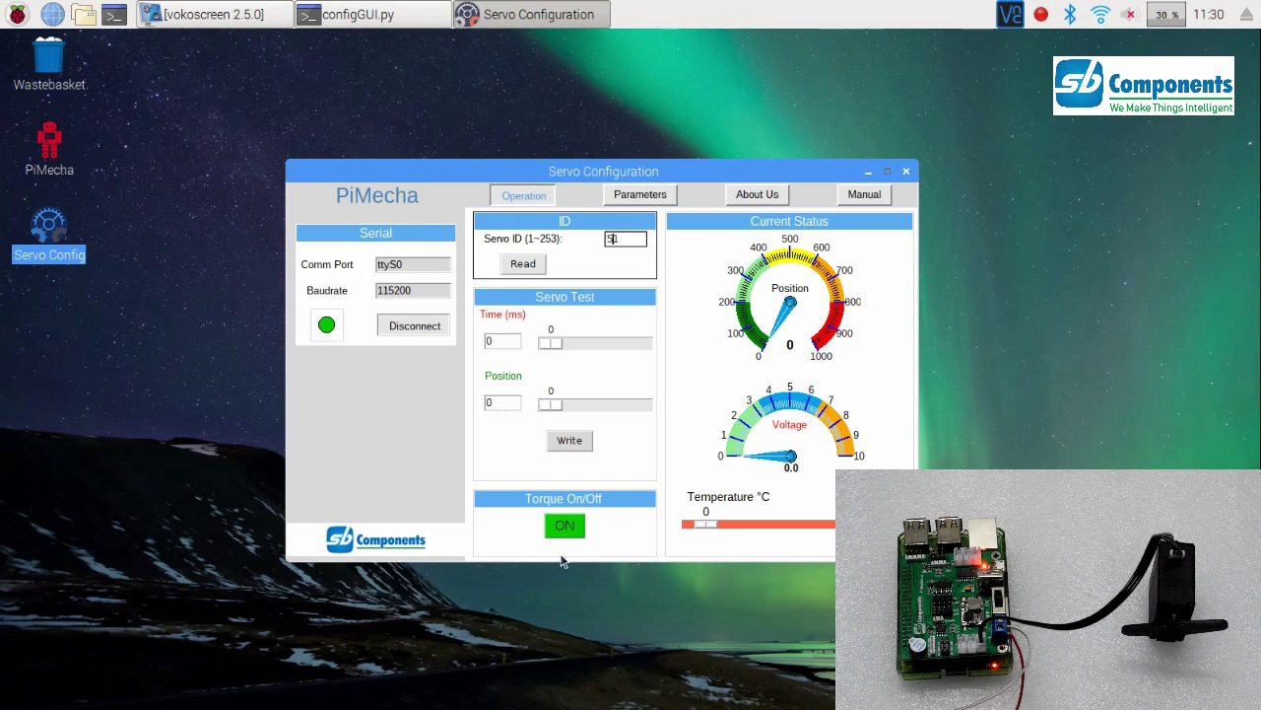
pyautogui.press('BackSpace')
pyautogui.click(523, 264)
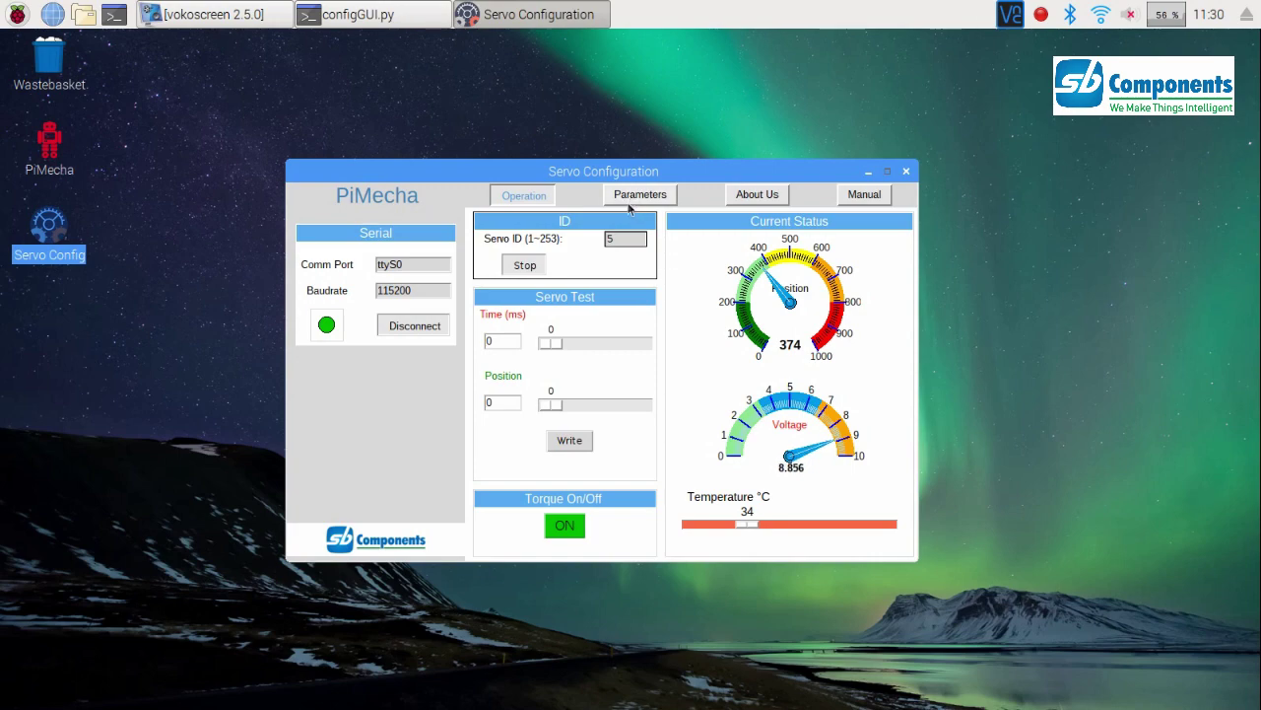
# - Read servo 5's stored parameters: deviation -125, angle 0–1000, voltage 4.5–12.0 V, 85 °F
pyautogui.click(635, 196)
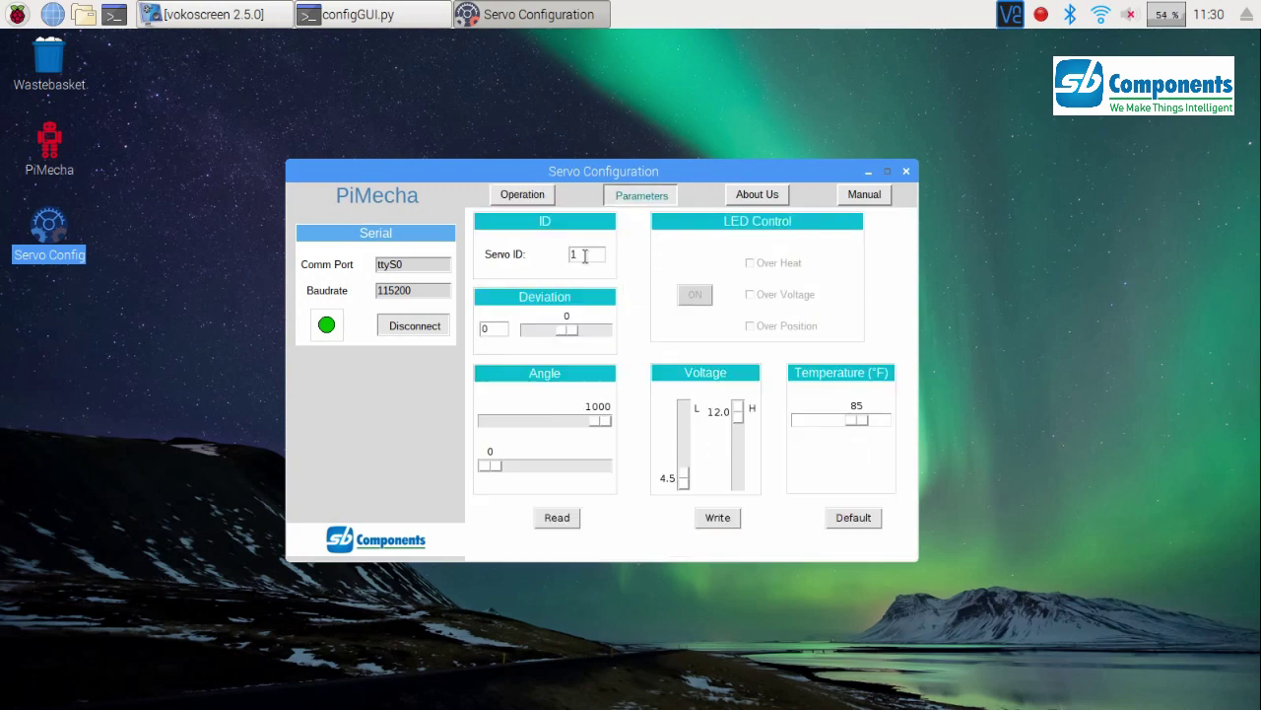
pyautogui.click(563, 520)
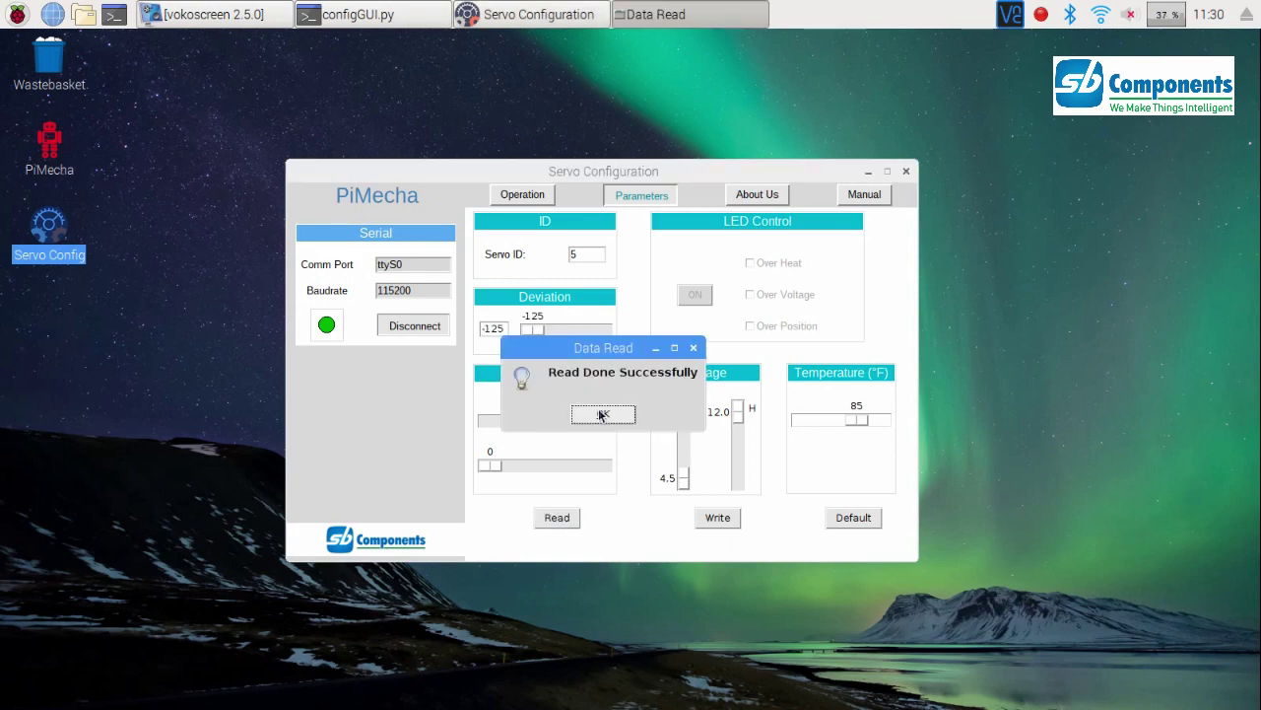
pyautogui.click(602, 414)
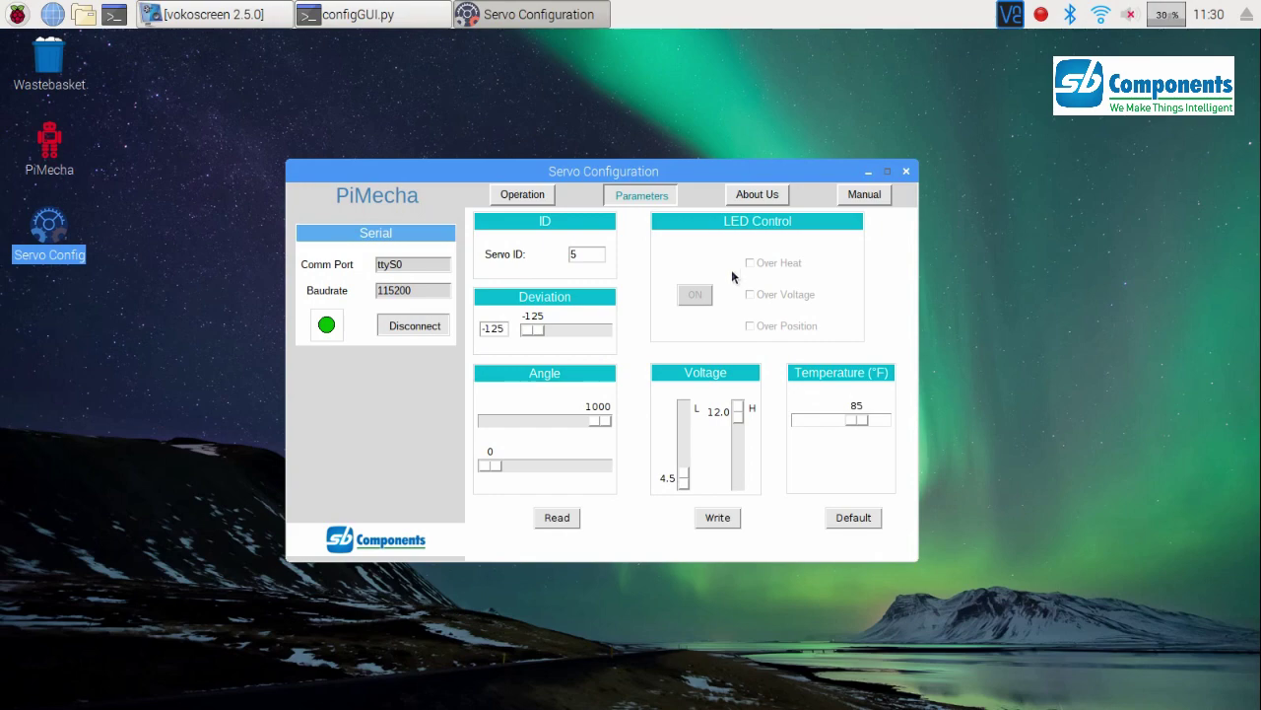
# - Back on the Operation page, resume servo 5's live readings: position 374, about 8.9 V, 34 °C
pyautogui.moveTo(588, 253); pyautogui.dragTo(545, 253)
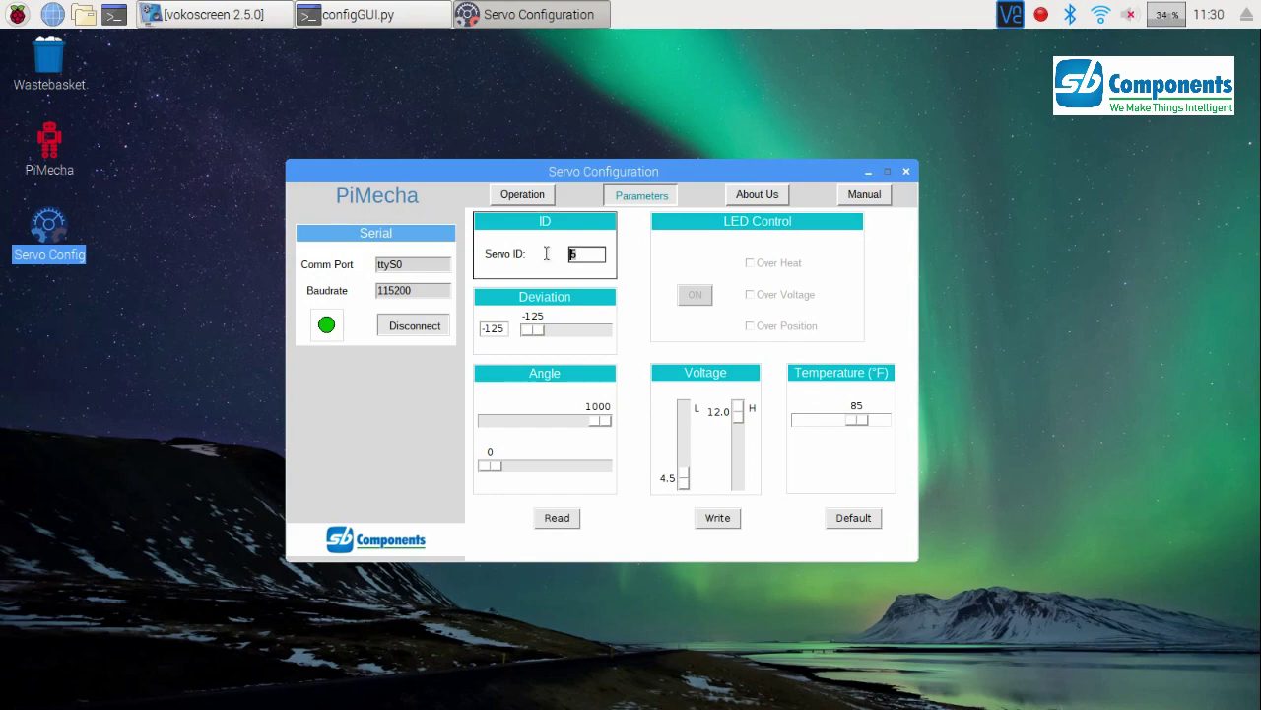
pyautogui.click(538, 196)
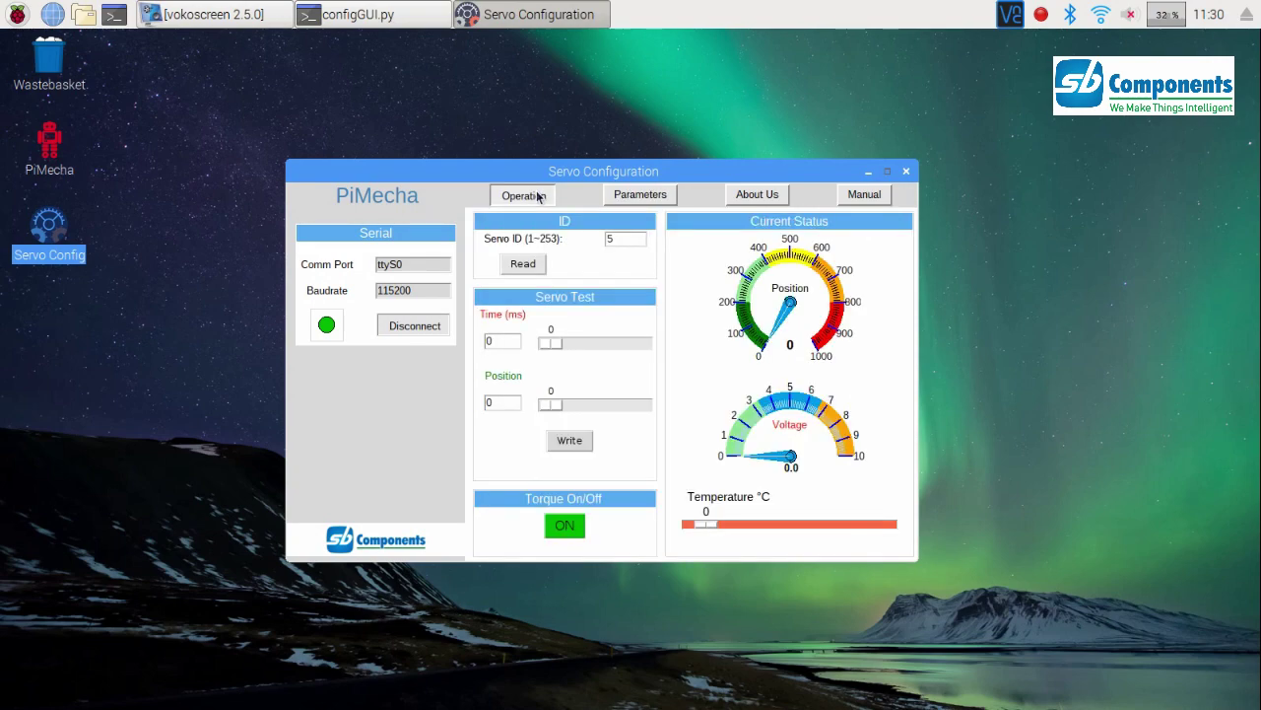
pyautogui.click(618, 235)
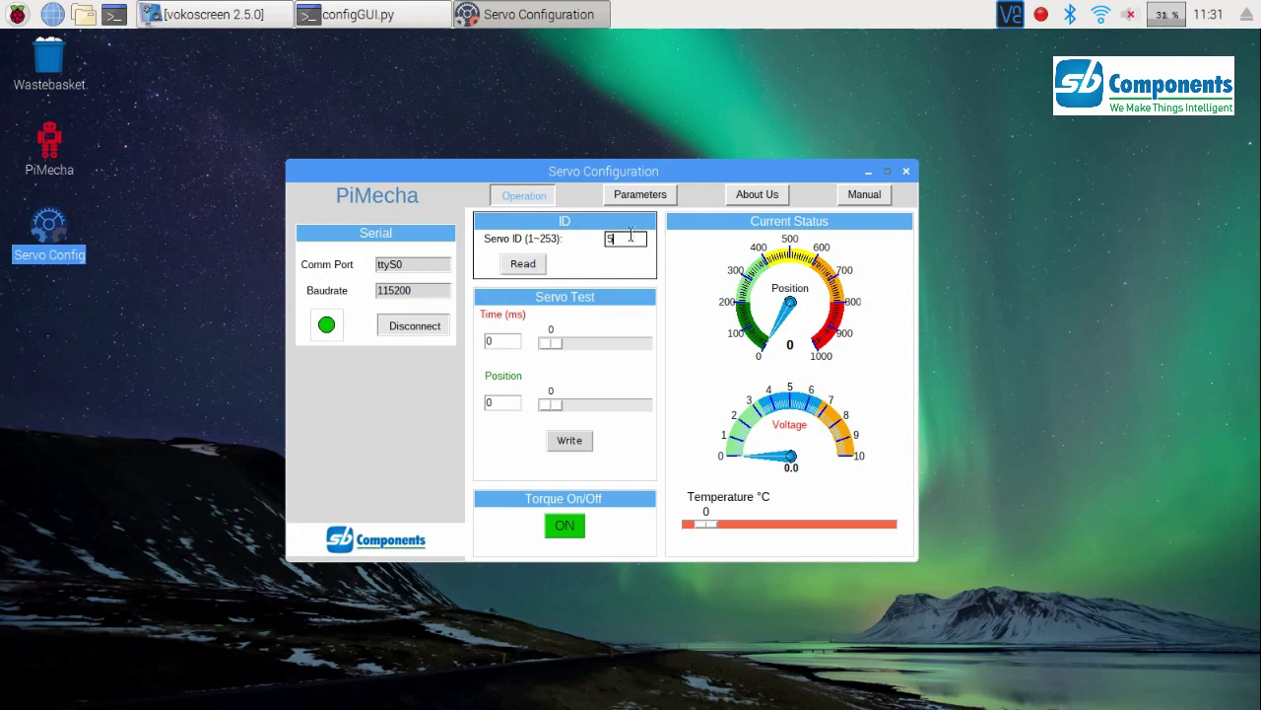
pyautogui.click(529, 264)
pyautogui.click(528, 264)
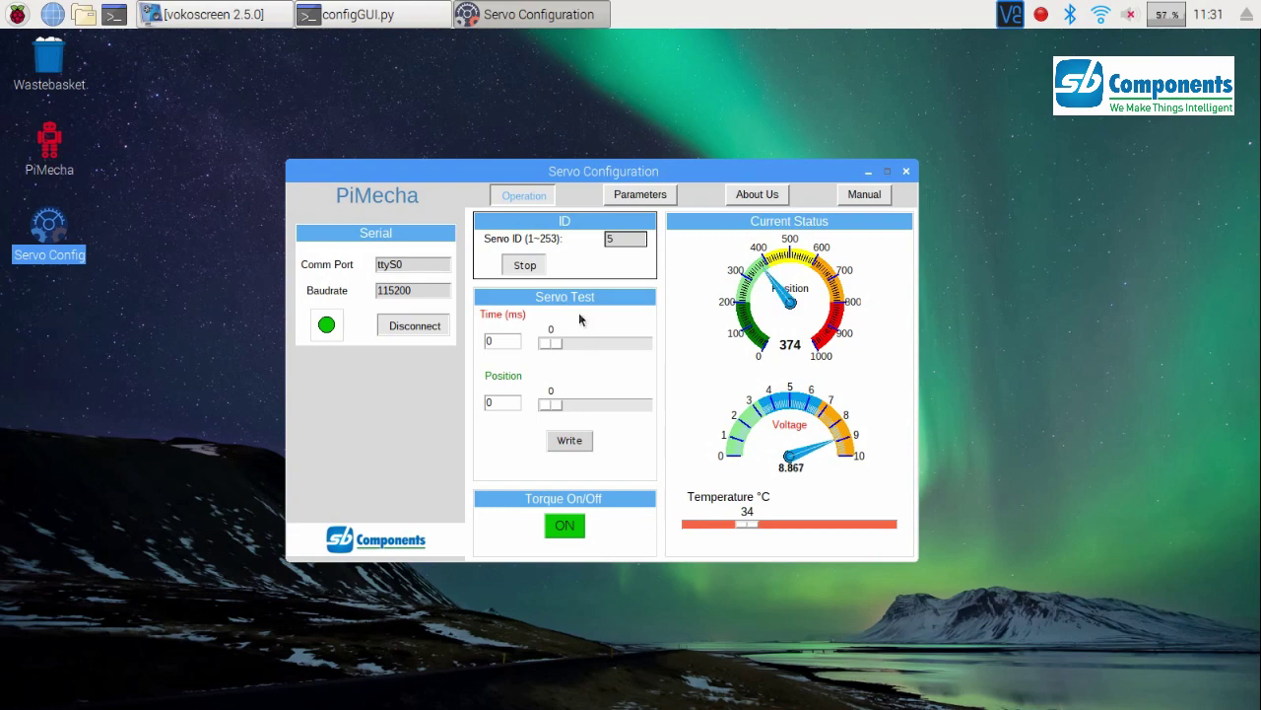
# - Write a 2000 ms test move to position 500 for servo 5
pyautogui.click(490, 340)
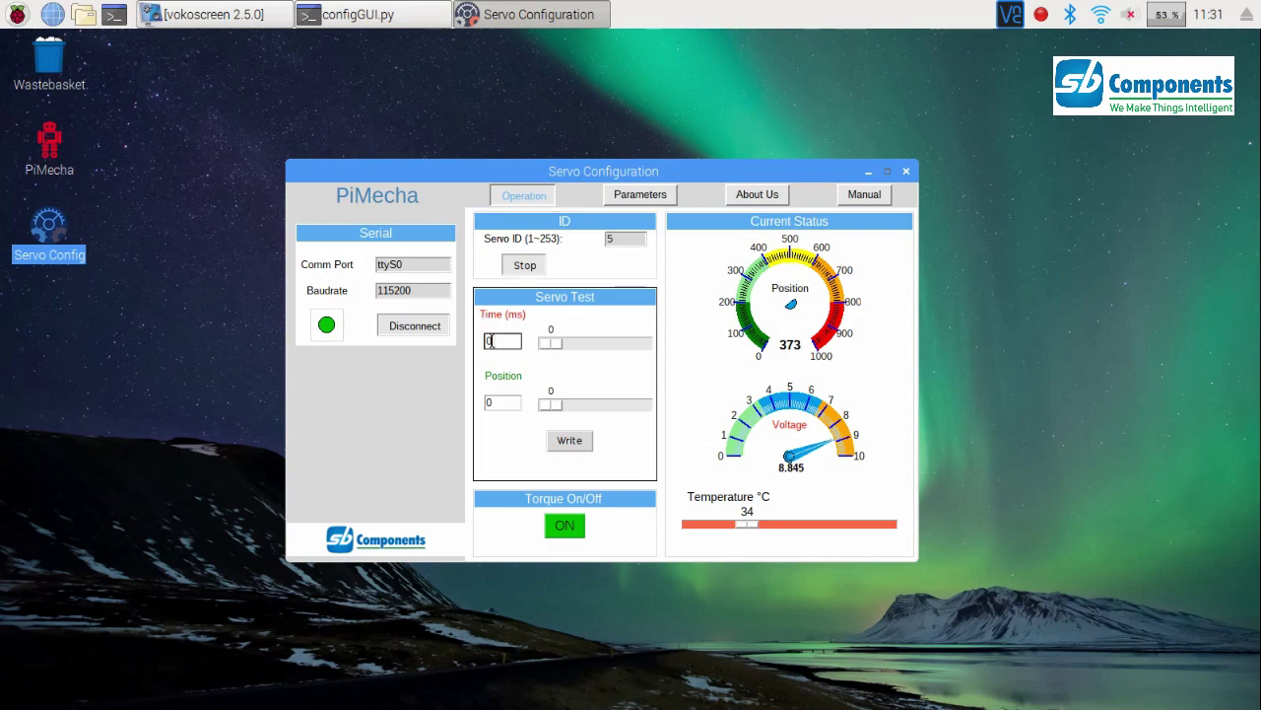
pyautogui.click(505, 399)
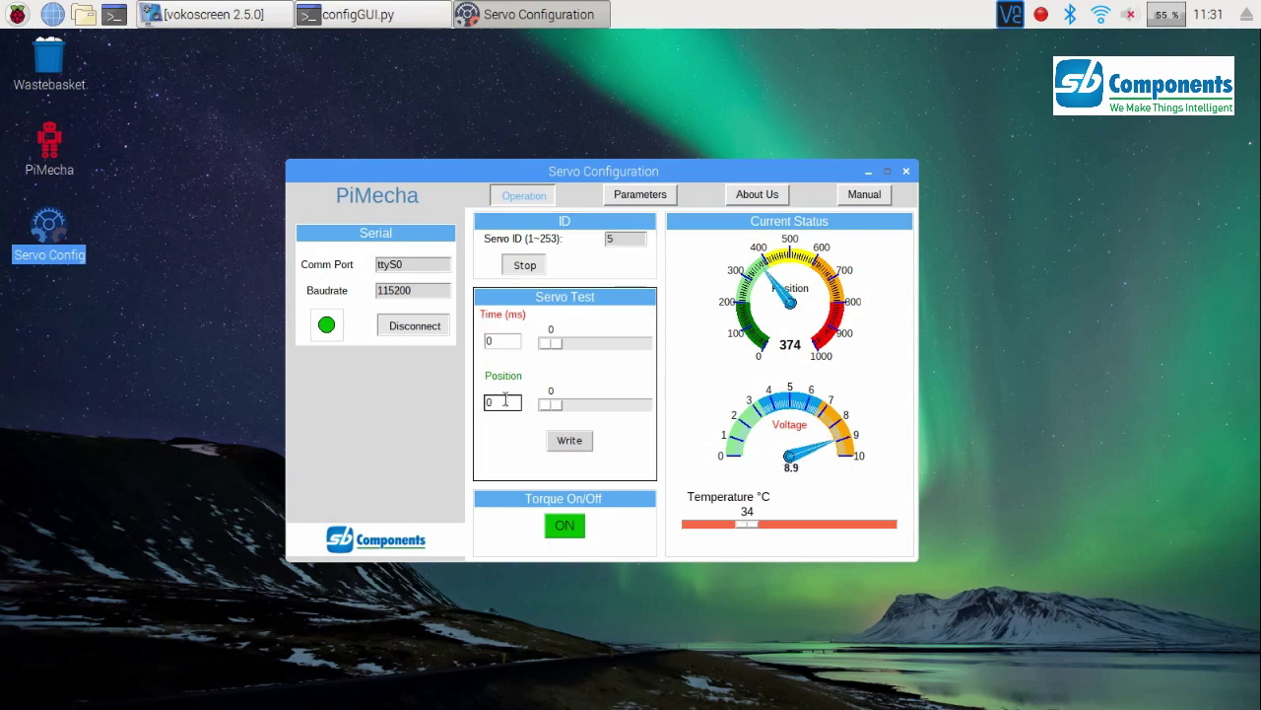
pyautogui.click(493, 340)
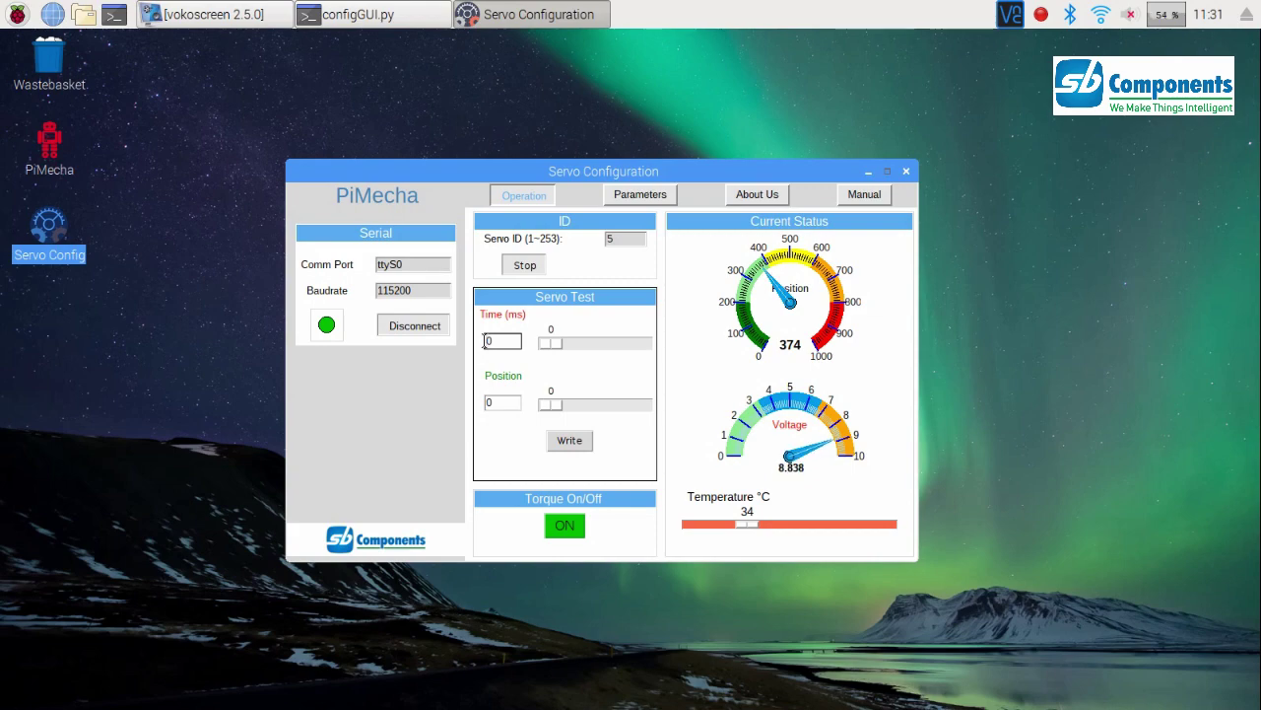
pyautogui.write('2000')
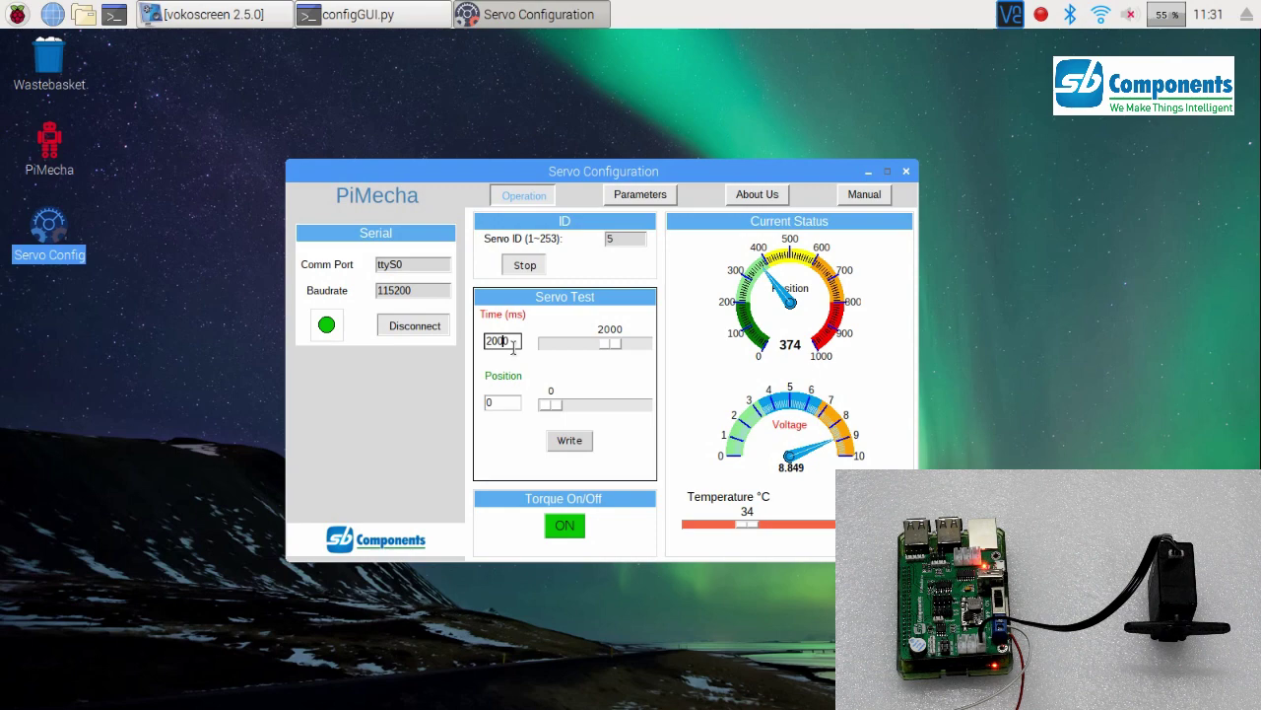
pyautogui.click(498, 401)
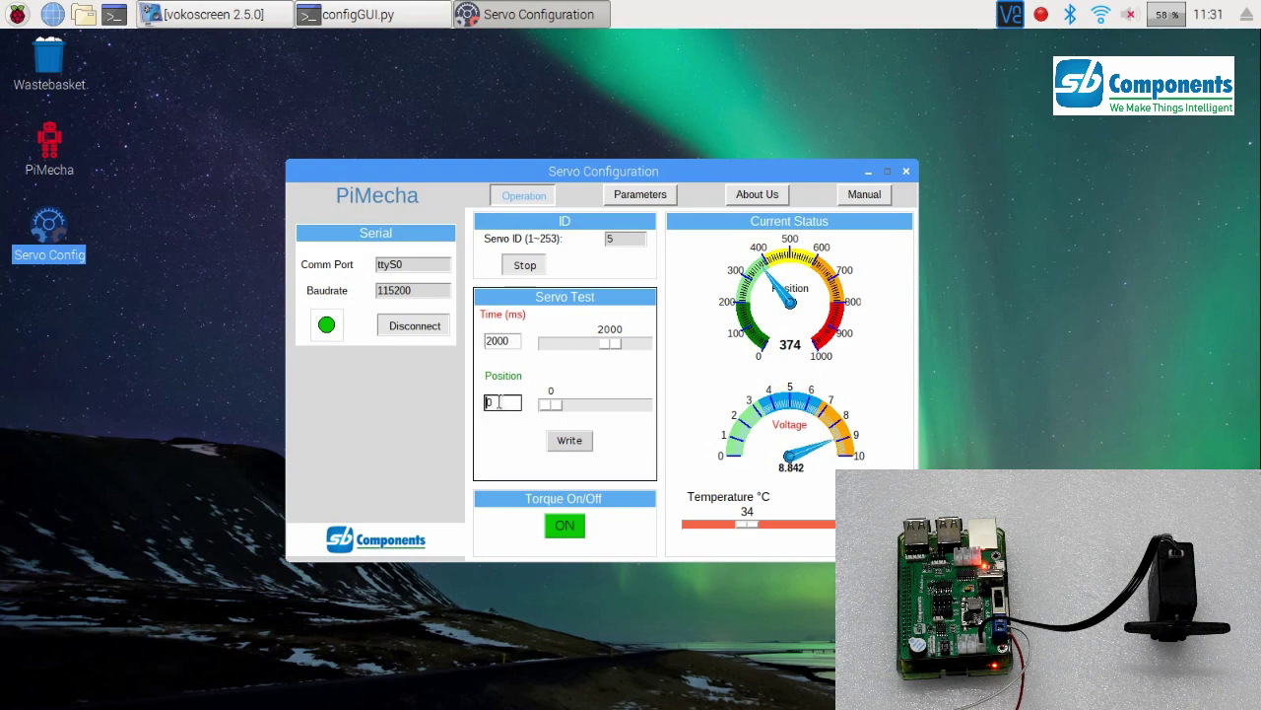
pyautogui.write('500')
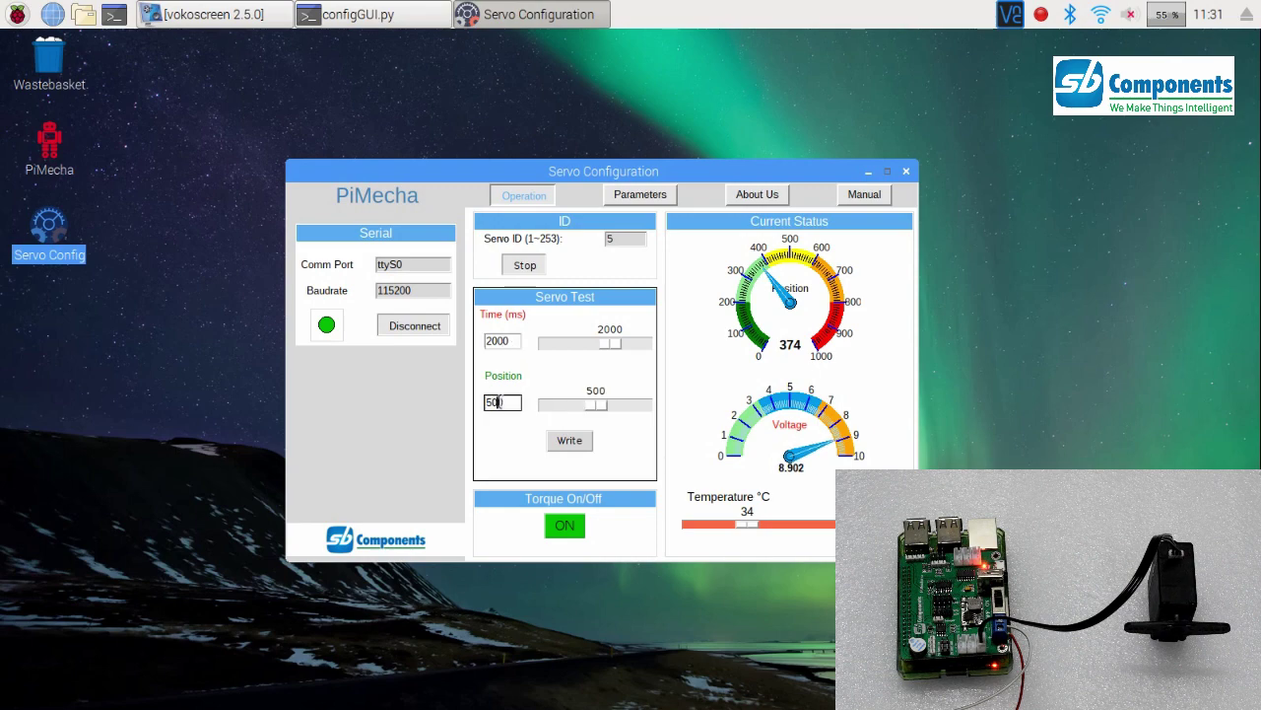
pyautogui.click(566, 444)
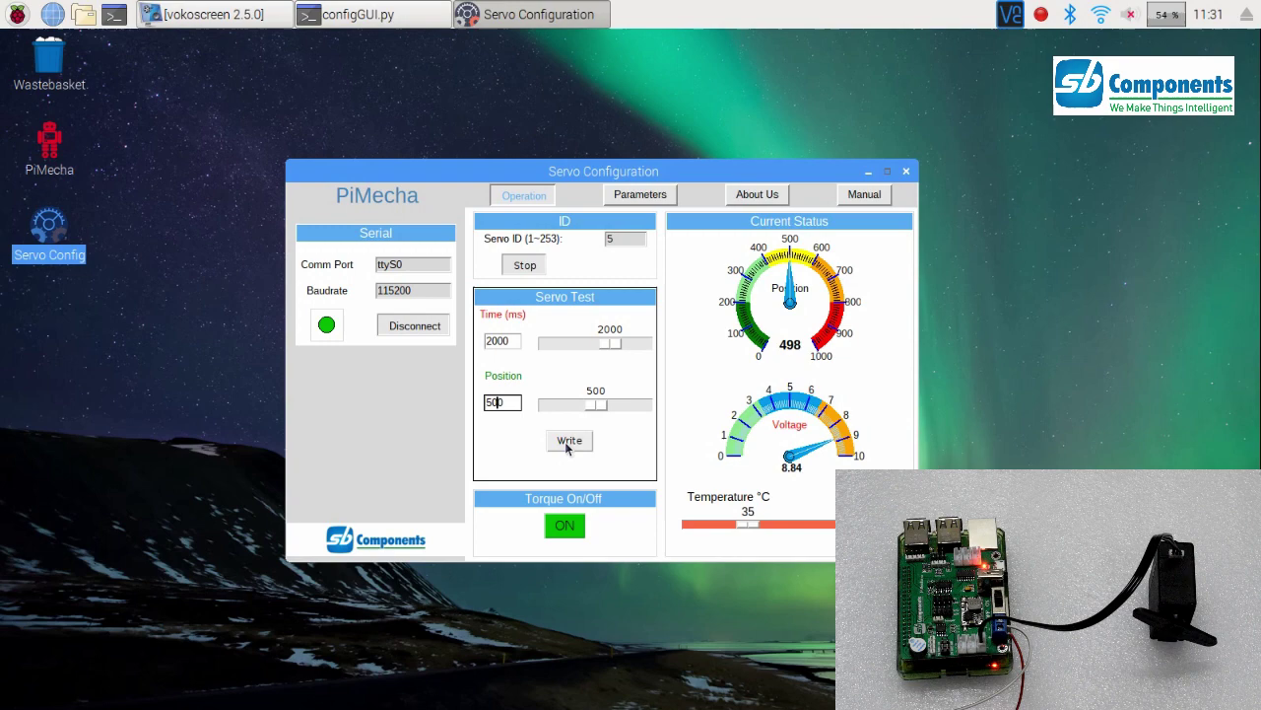
pyautogui.click(570, 441)
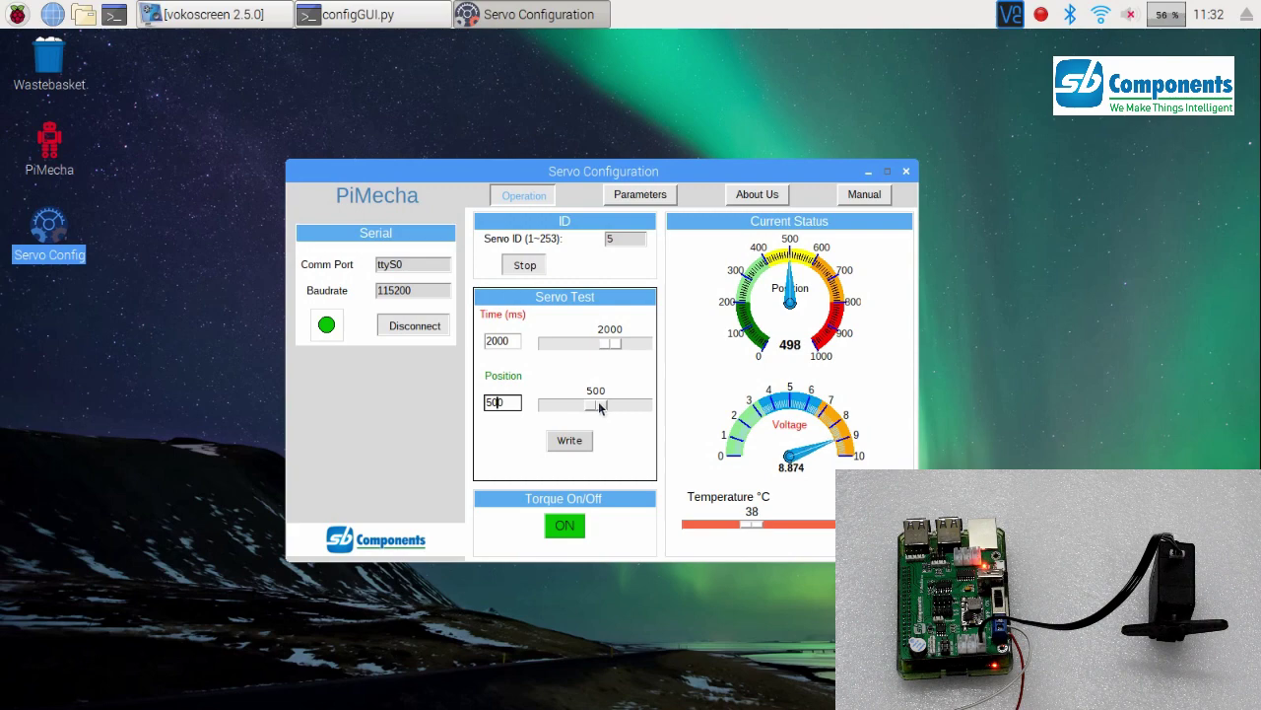
# - Slide the target position down to 0, then back up to about 451
pyautogui.moveTo(598, 405); pyautogui.dragTo(545, 406)
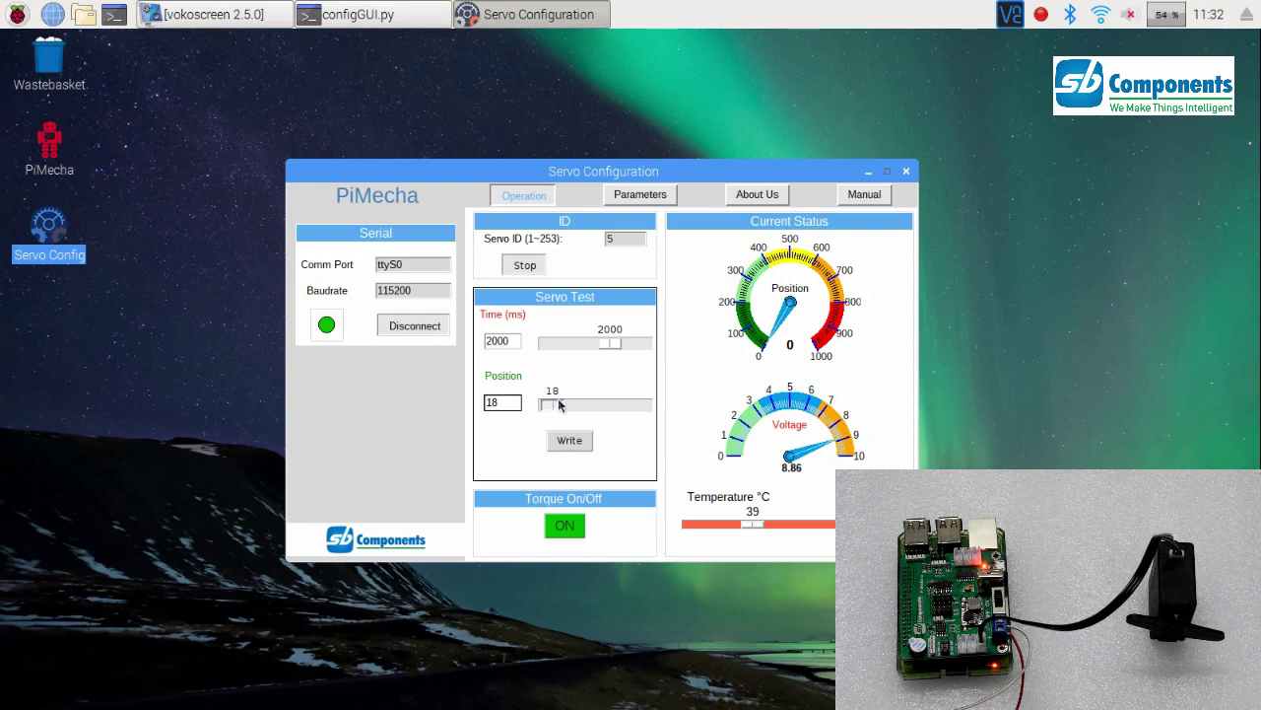
pyautogui.moveTo(548, 406); pyautogui.dragTo(594, 404)
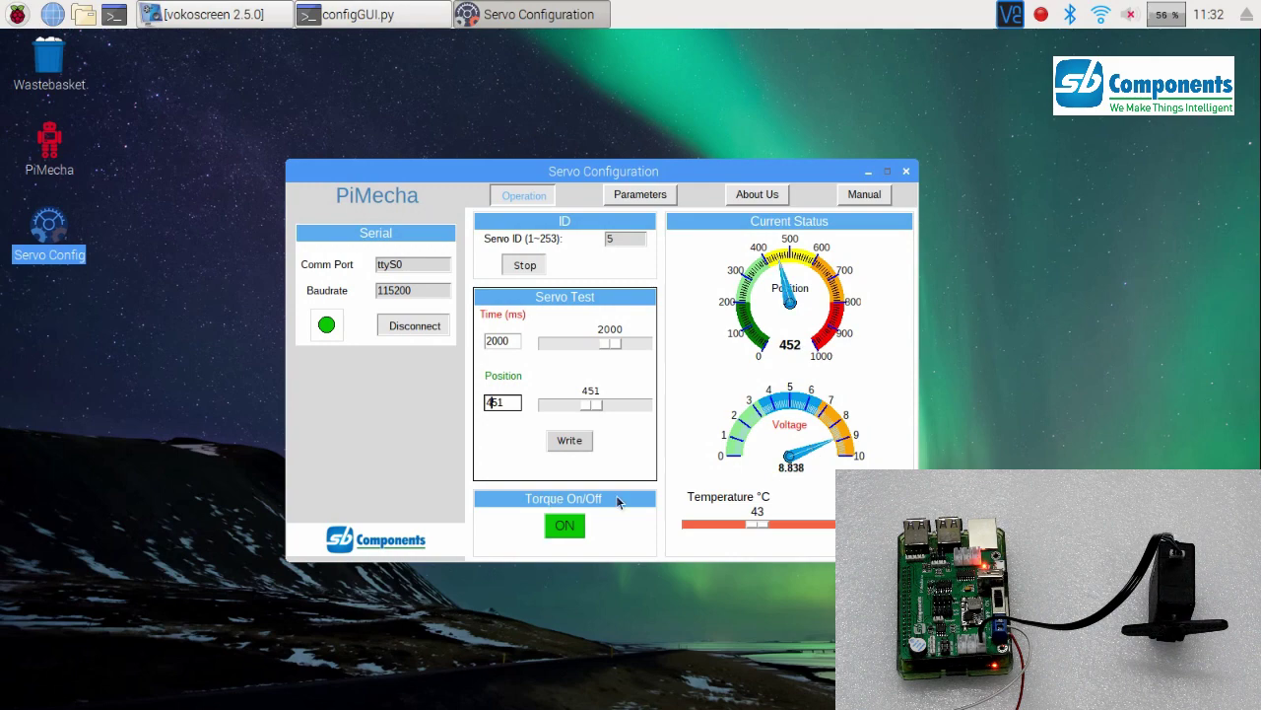
# - Toggle servo 5's torque off and on twice, leaving it on at position 452
pyautogui.click(566, 525)
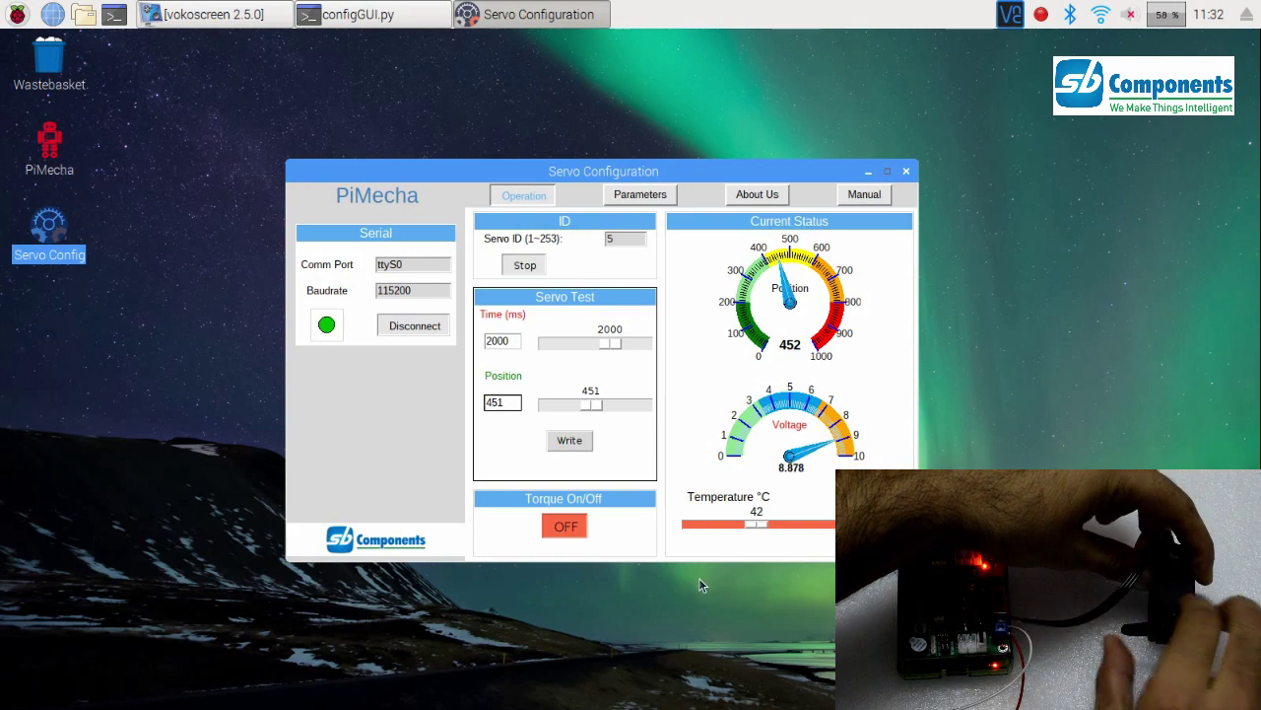
pyautogui.click(567, 527)
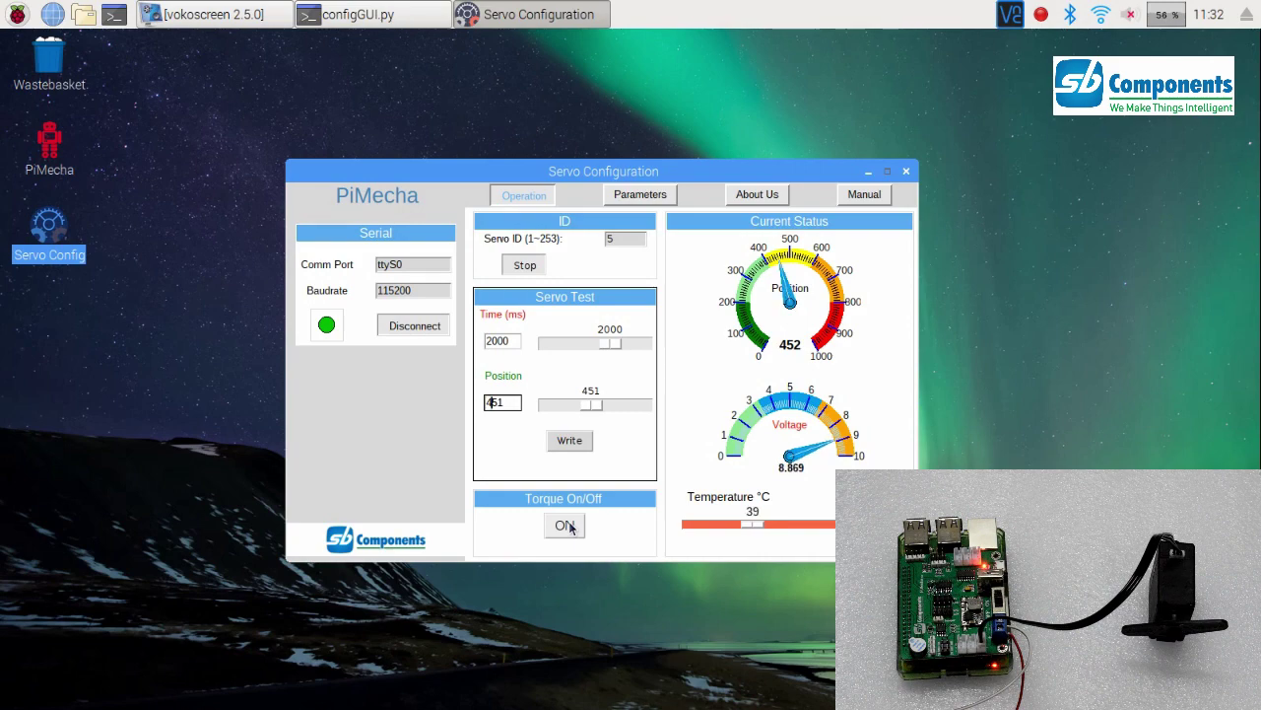
pyautogui.click(569, 525)
pyautogui.click(569, 526)
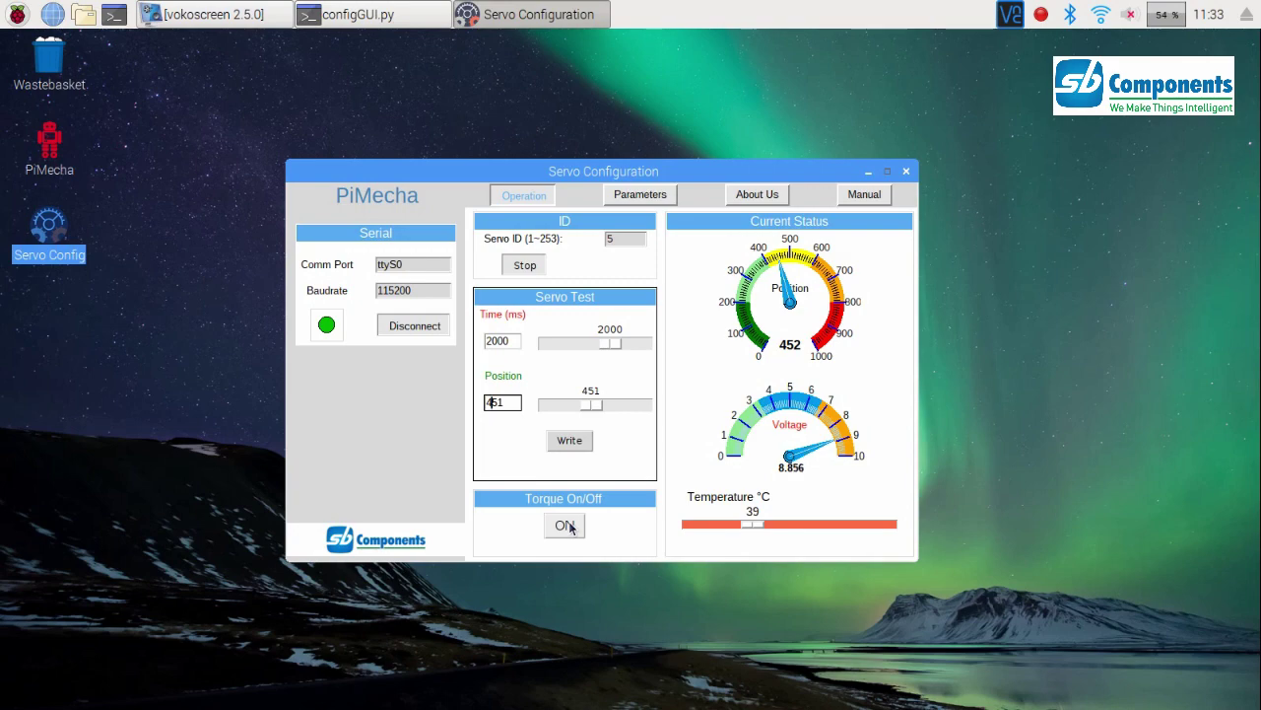
# - Change servo 5's deviation from -125 to 0 and write it to the servo
pyautogui.click(621, 198)
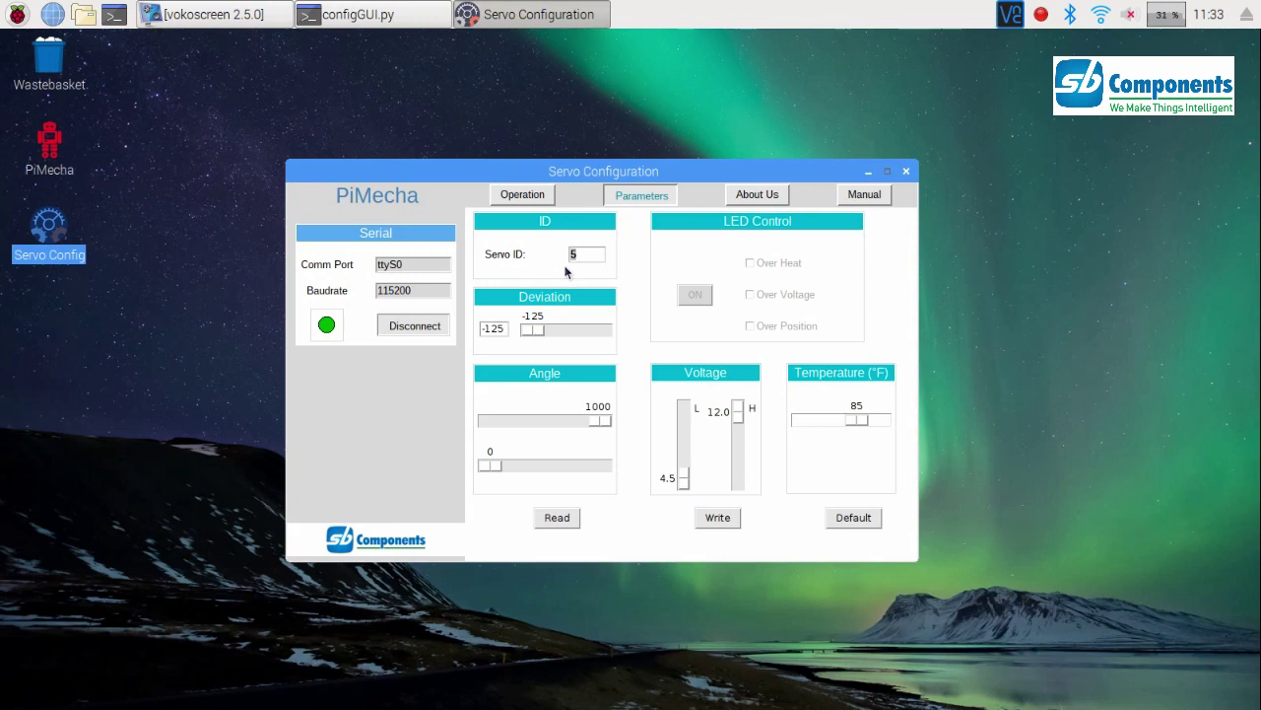
pyautogui.press('Tab')
pyautogui.click(544, 424)
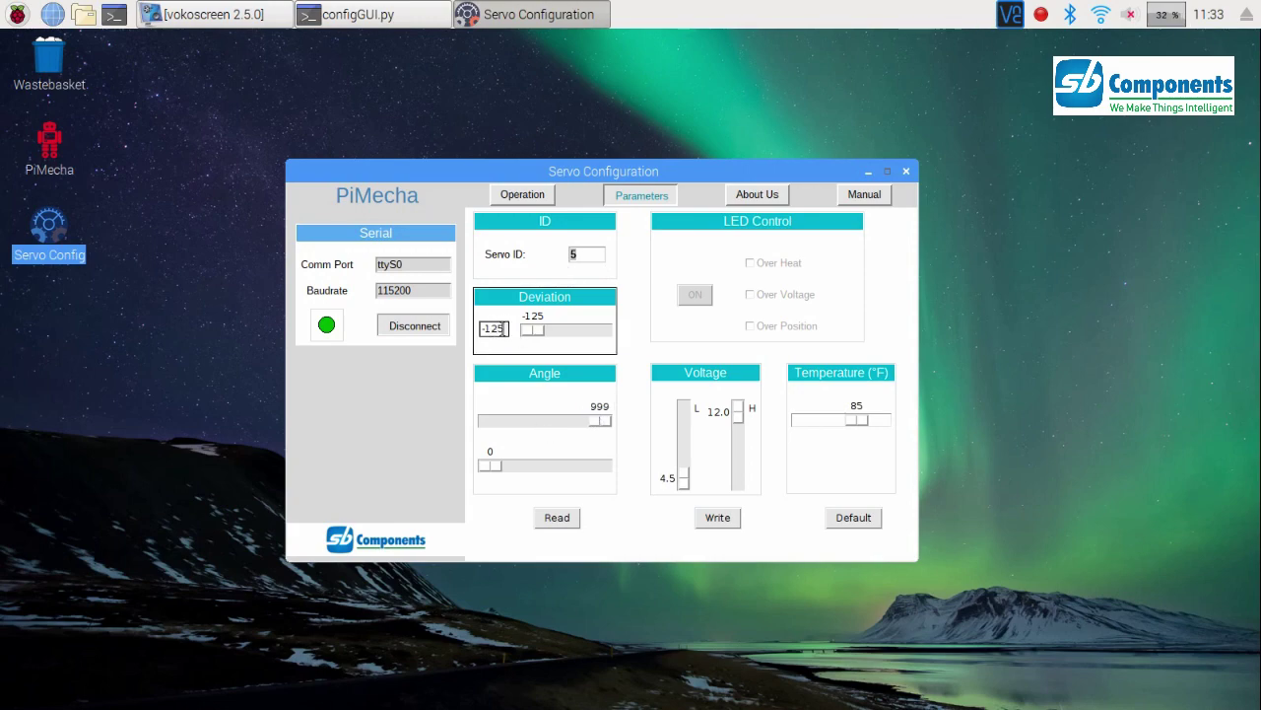
pyautogui.moveTo(504, 329); pyautogui.dragTo(474, 333)
pyautogui.write('0')
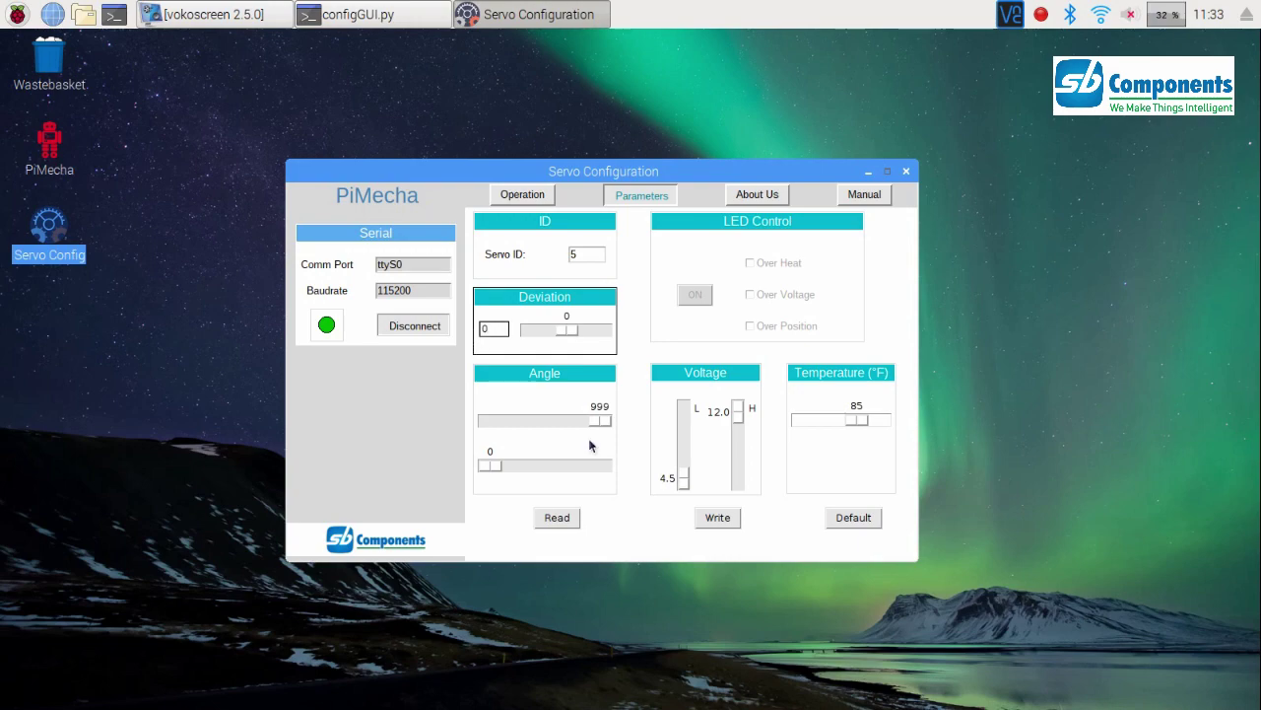
pyautogui.click(724, 522)
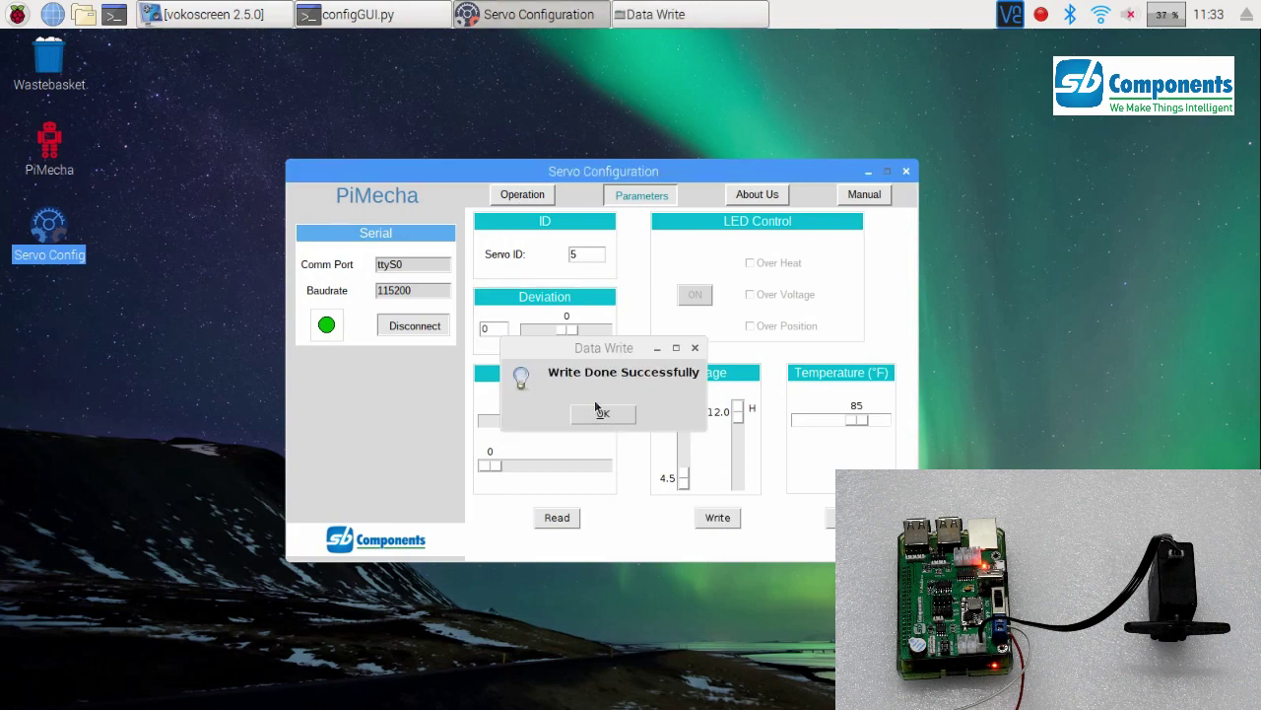
pyautogui.click(600, 418)
# - Replace the target position 451 with 0 and send servo 5 there
pyautogui.click(506, 196)
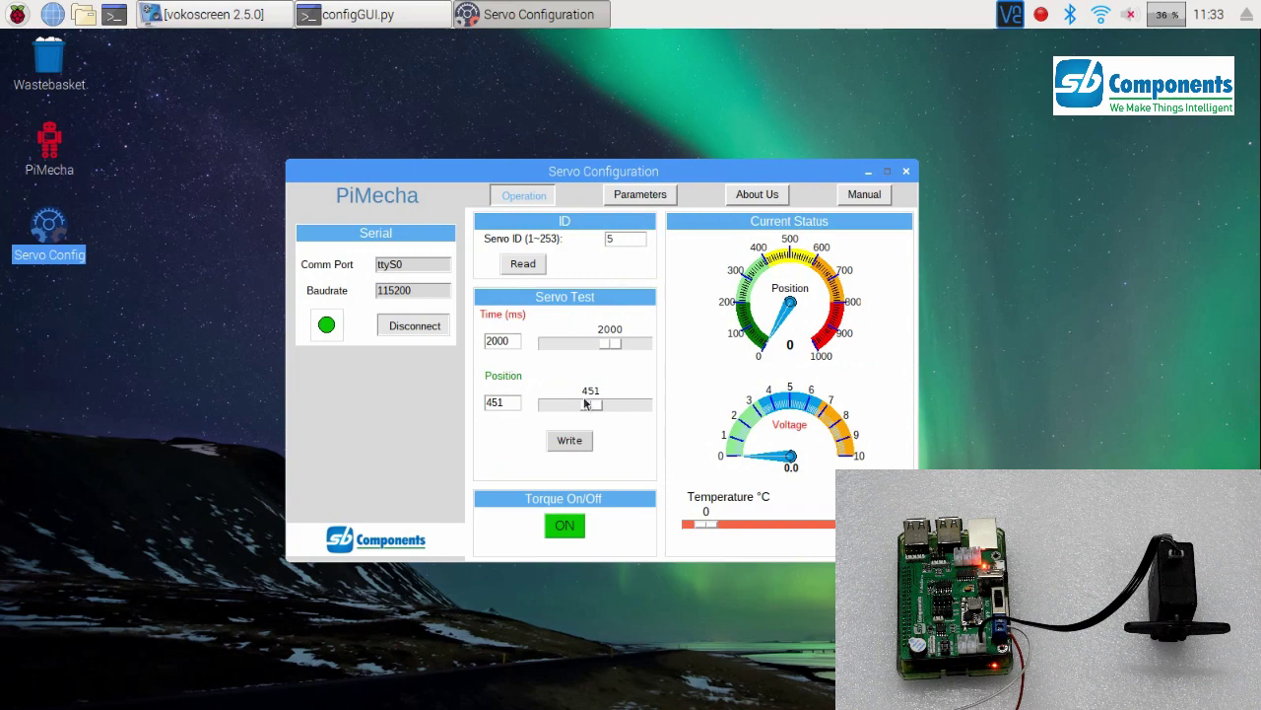
pyautogui.moveTo(508, 404); pyautogui.dragTo(464, 401)
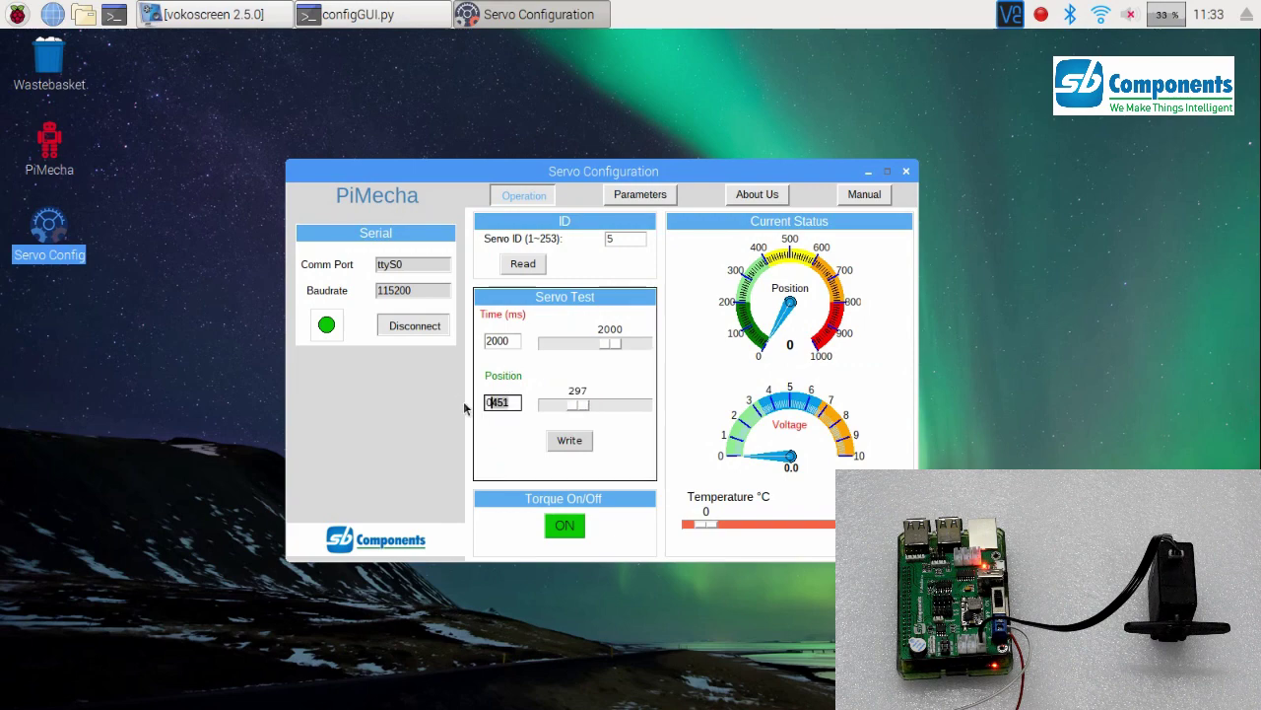
pyautogui.write('0')
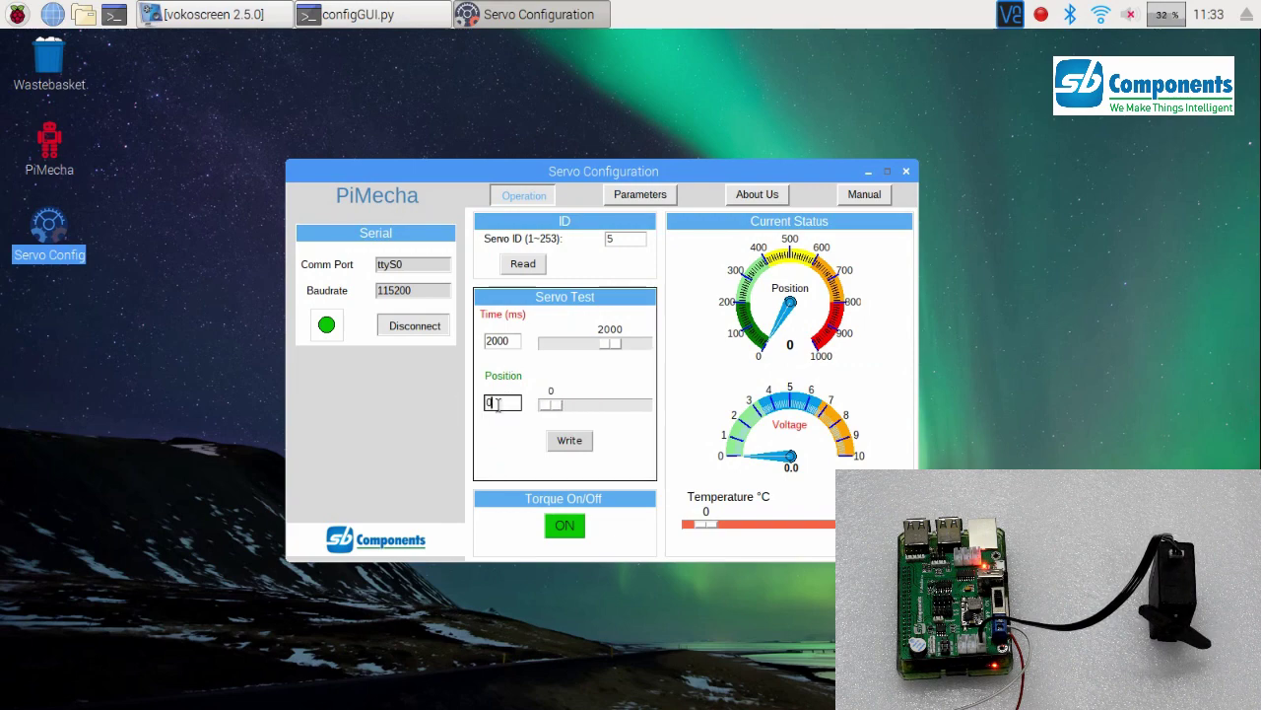
pyautogui.click(571, 440)
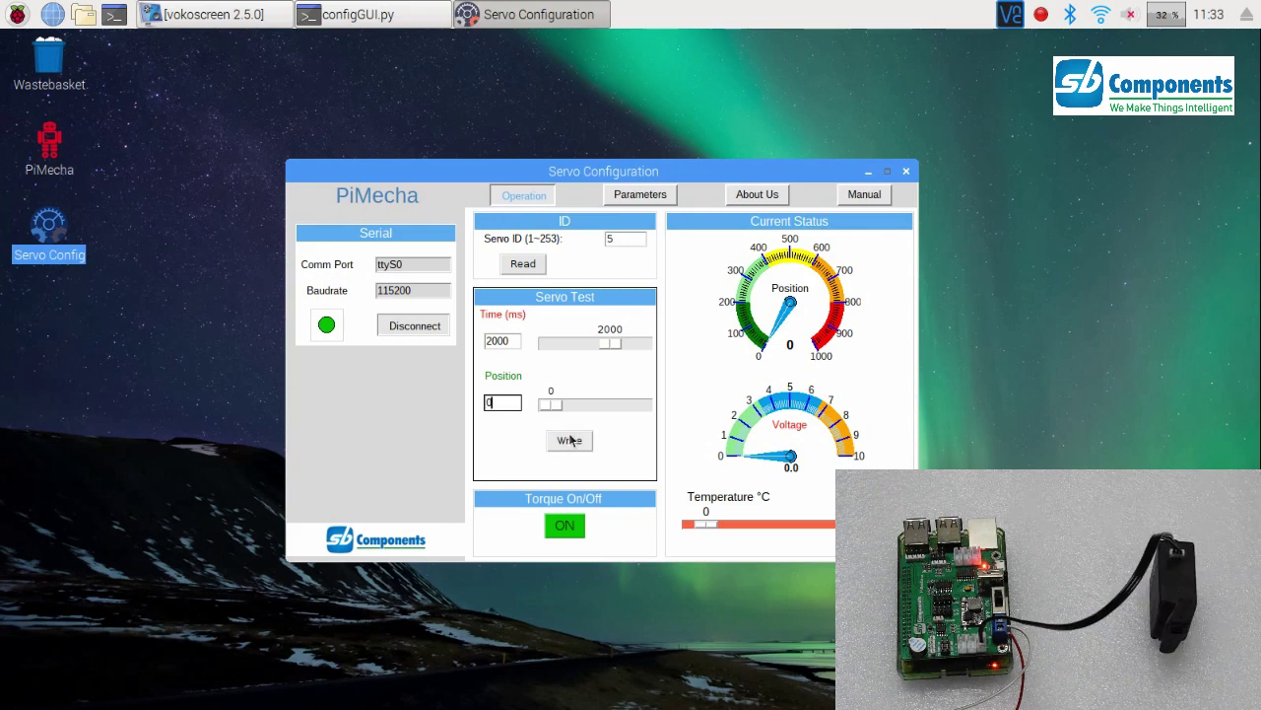
# - Change the target position to 273 and write it to servo 5
pyautogui.click(571, 440)
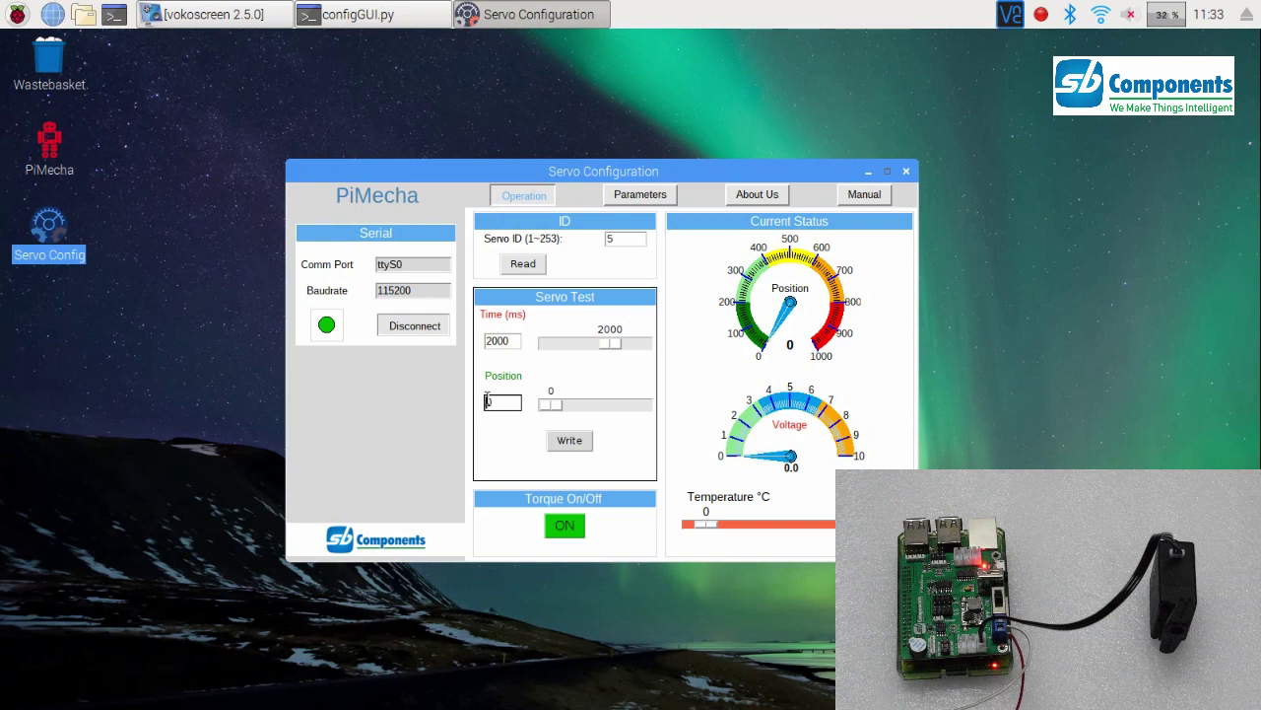
pyautogui.write('2')
pyautogui.press('Delete')
pyautogui.write('73')
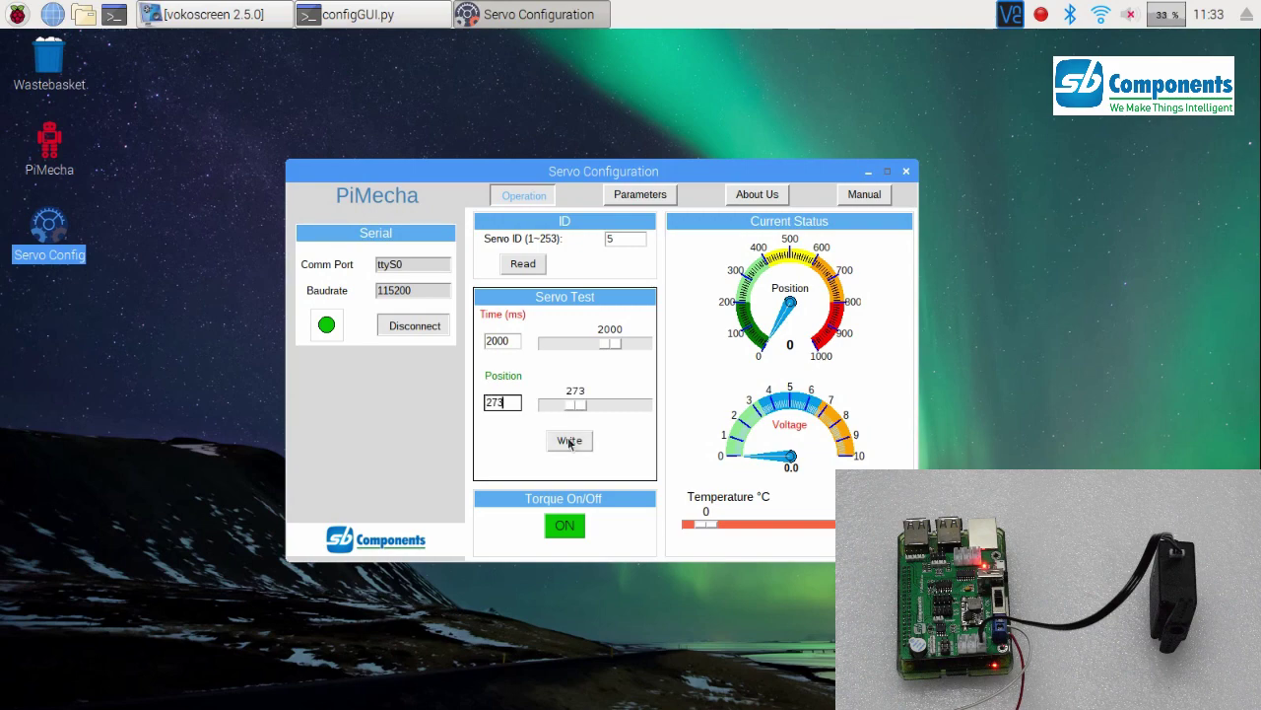
pyautogui.click(569, 443)
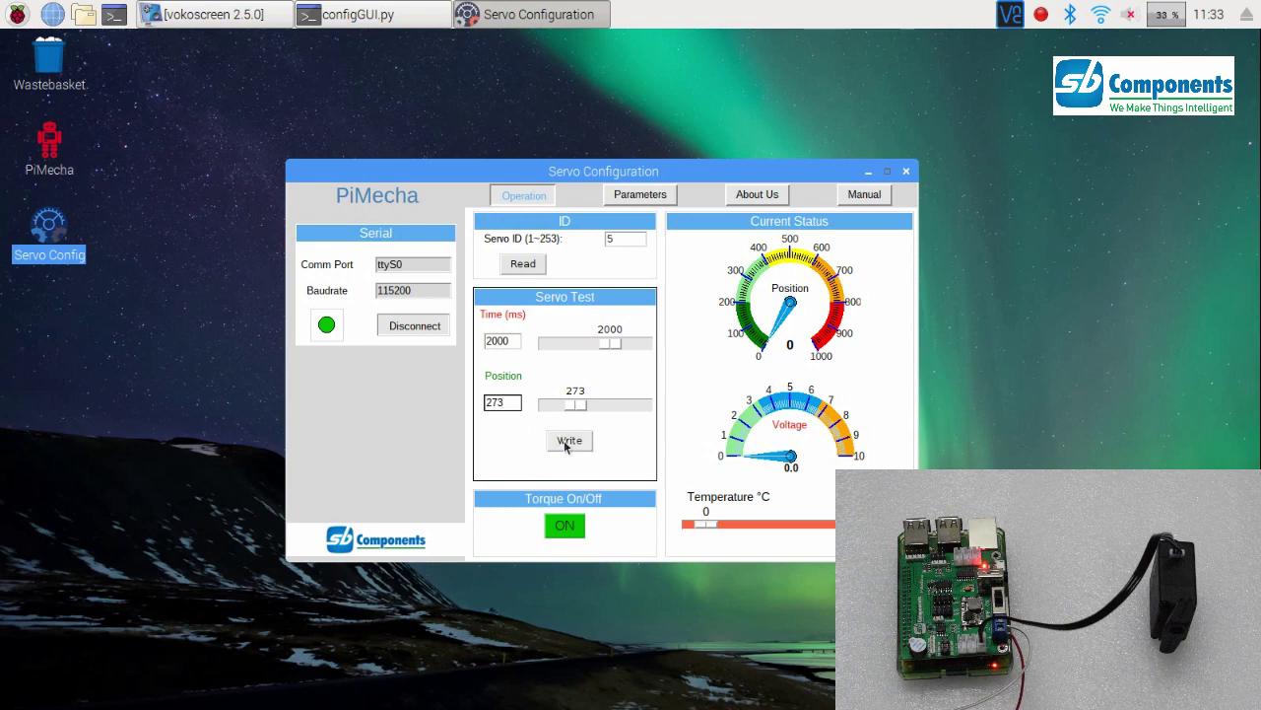
# - On the Parameters page, set servo 5's deviation to -100 and write it
pyautogui.click(644, 202)
pyautogui.click(498, 327)
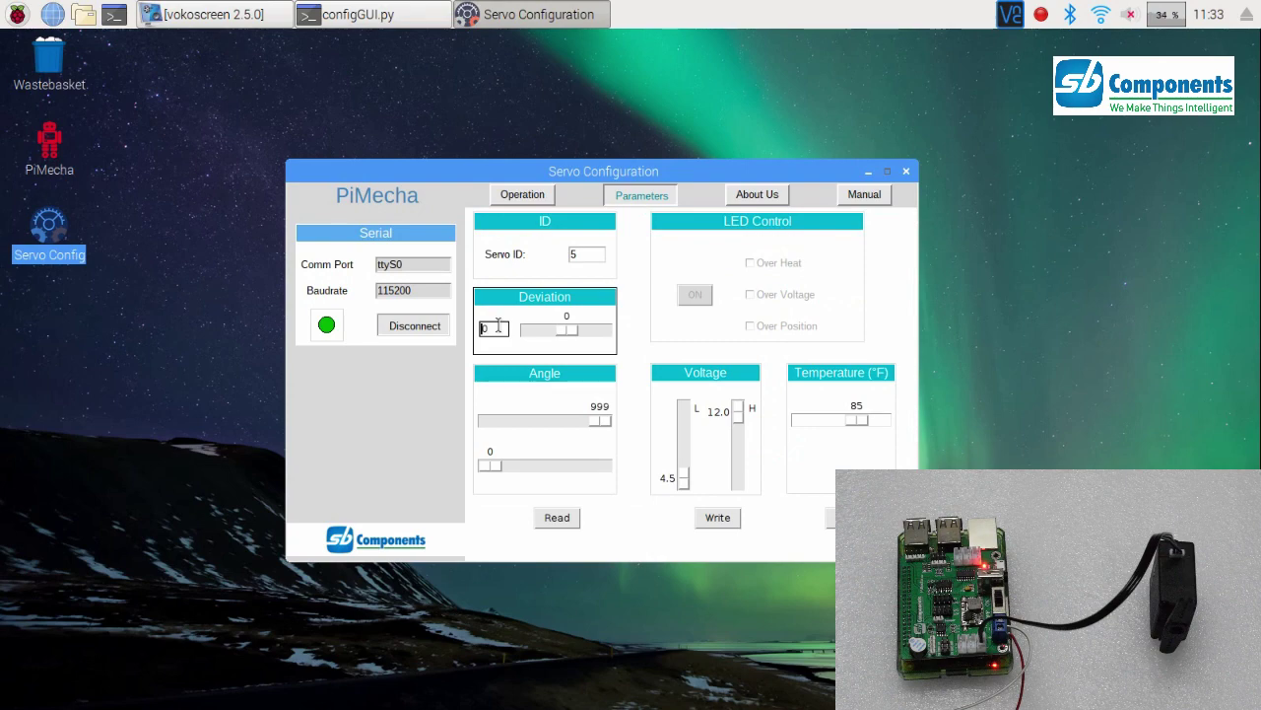
pyautogui.write('-100')
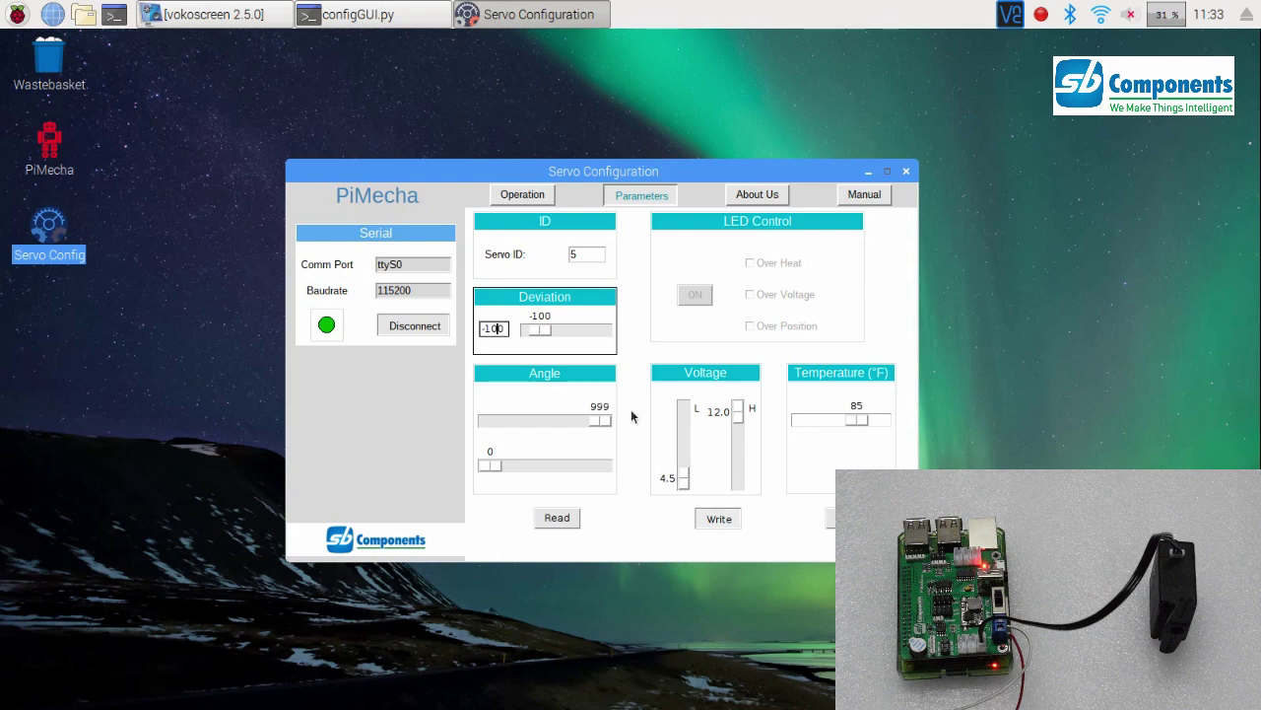
pyautogui.click(600, 414)
# - On the Operation page, drag the target position to 611 and start live readings
pyautogui.click(523, 195)
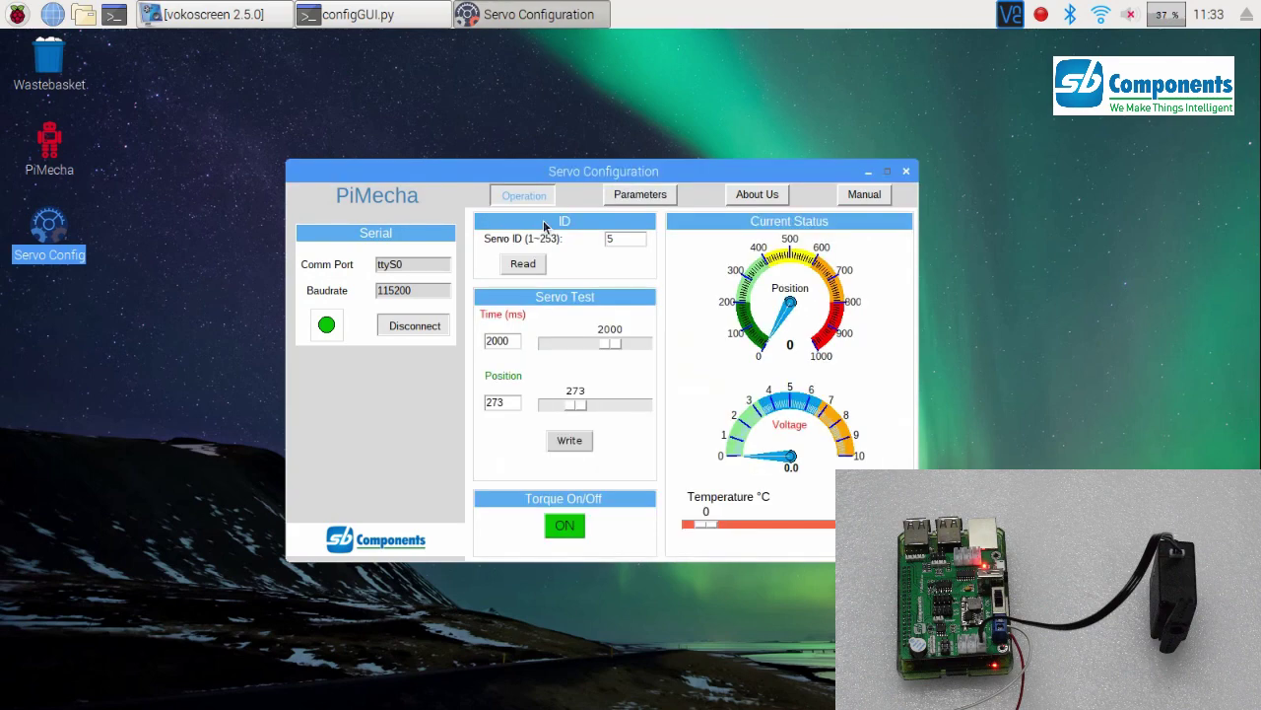
pyautogui.moveTo(588, 404)
pyautogui.mouseDown()
pyautogui.moveTo(617, 401)
pyautogui.moveTo(558, 404)
pyautogui.moveTo(608, 406)
pyautogui.mouseUp()
pyautogui.click(533, 267)
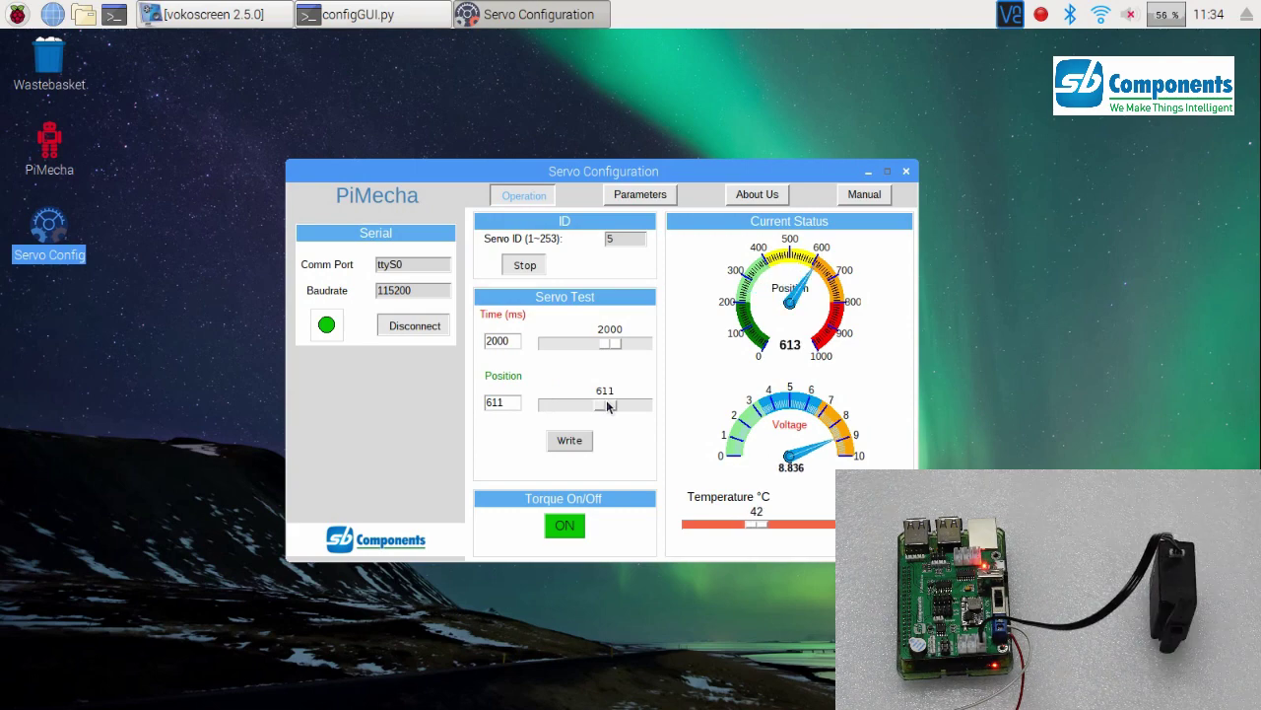
# - Lower the temperature limit slider to 82 °F, then switch to Operation and back to Parameters
pyautogui.click(651, 196)
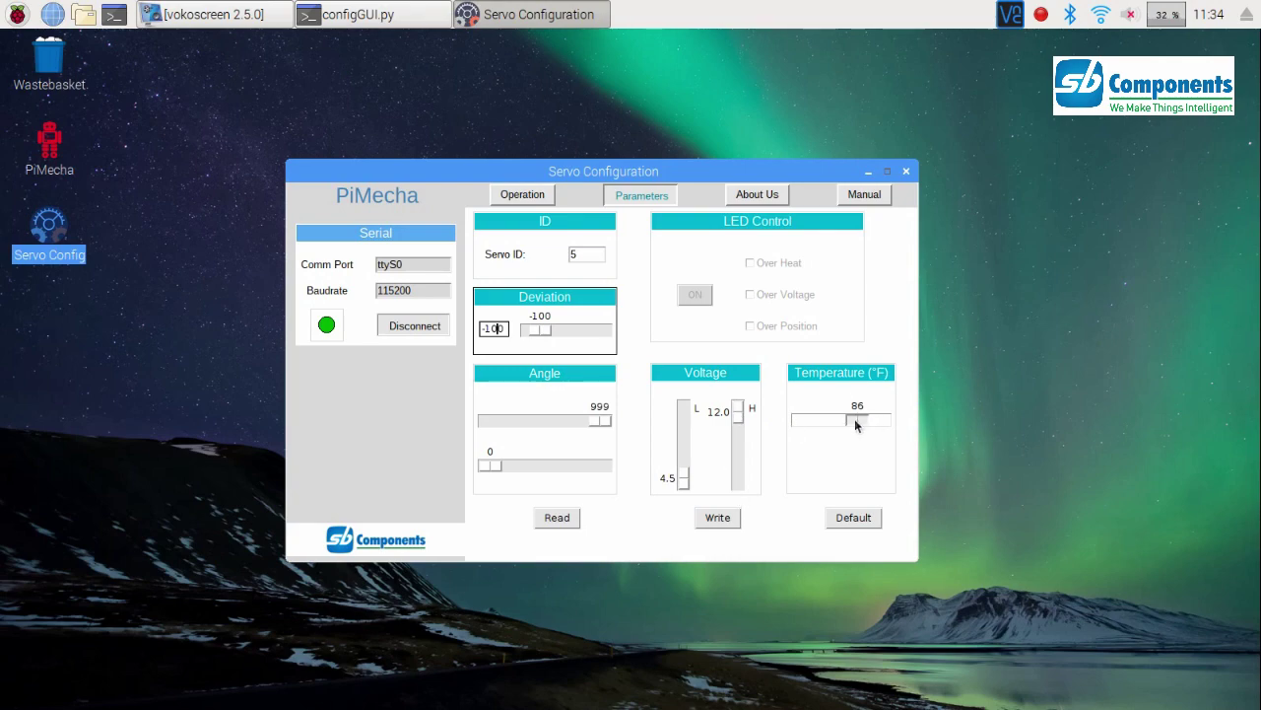
pyautogui.moveTo(879, 423); pyautogui.dragTo(850, 425)
pyautogui.click(537, 195)
pyautogui.click(639, 196)
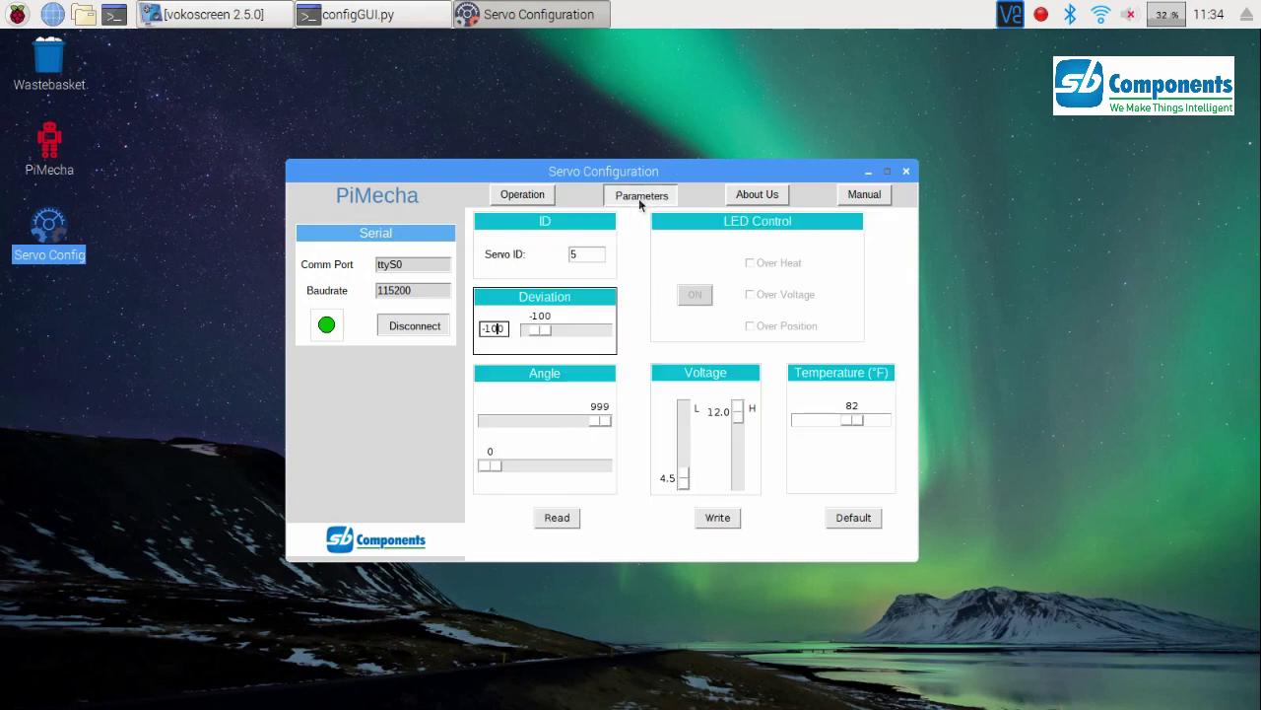
# - Show the About Us page describing the PiMecha humanoid robot
pyautogui.click(752, 196)
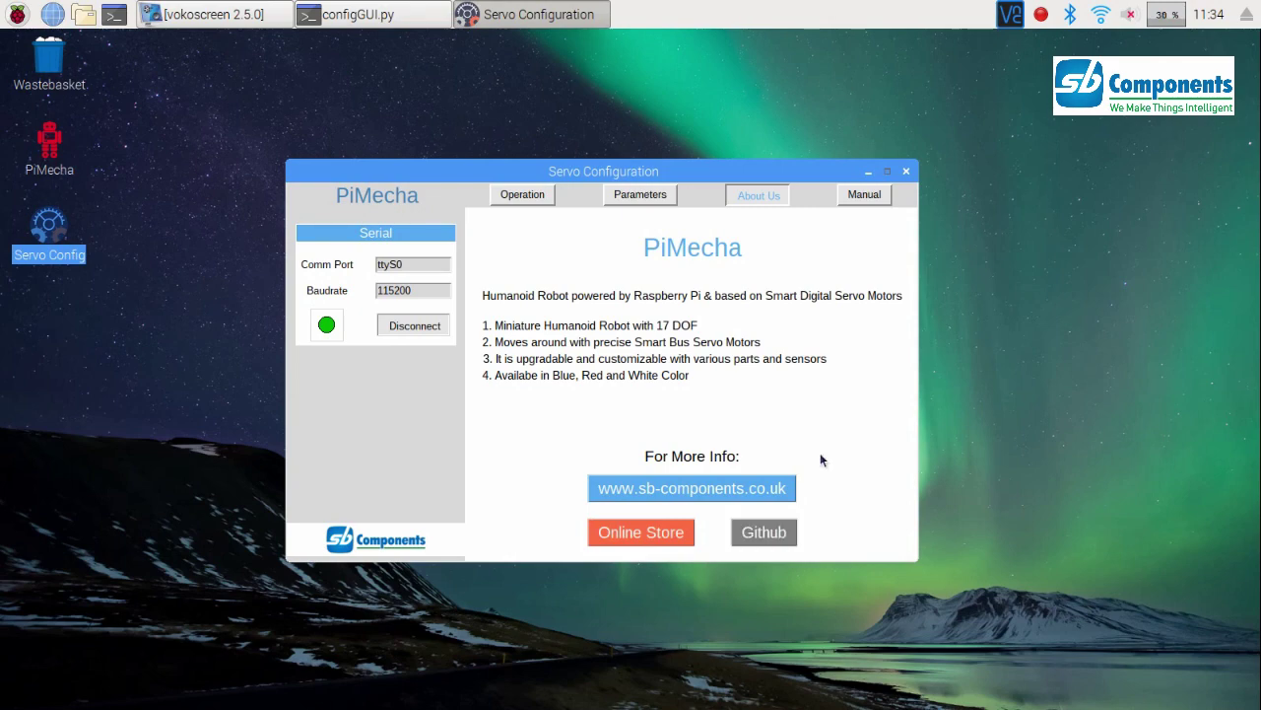
# - Open the PDF manual and scroll to page 3 on Servo Test and Servo On/Off
pyautogui.click(868, 197)
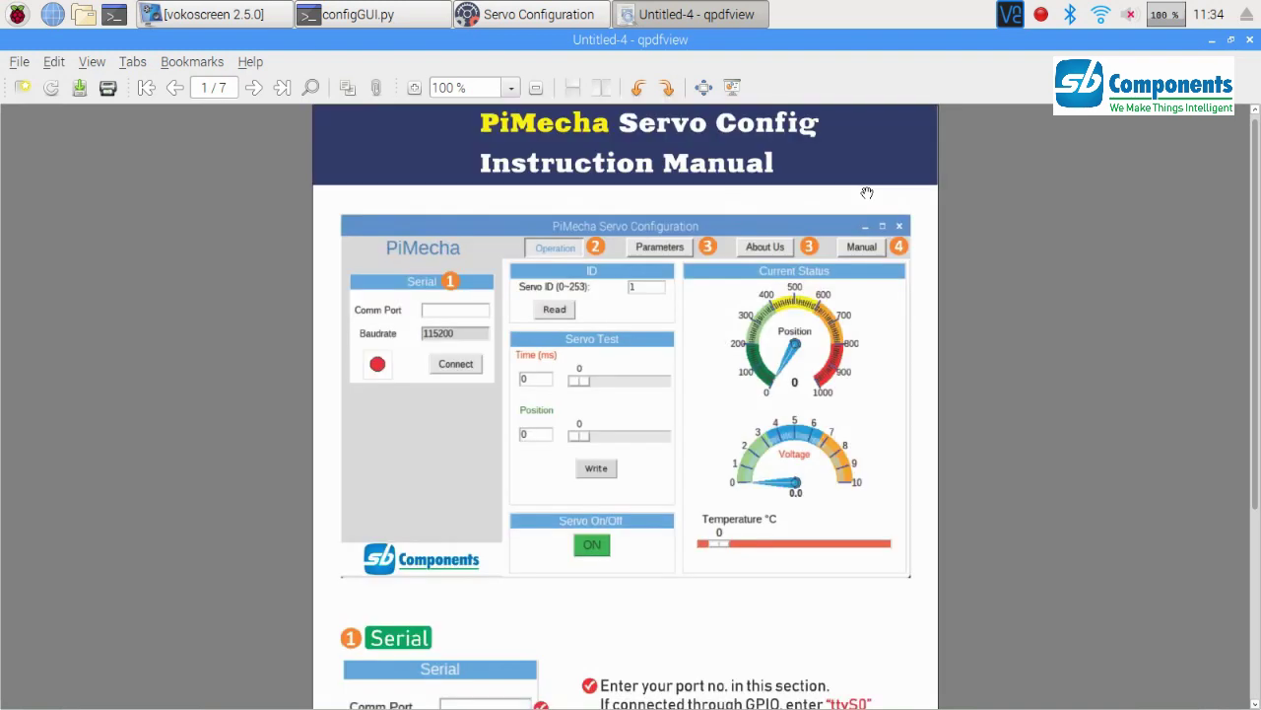
pyautogui.scroll(-3, 633, 420)
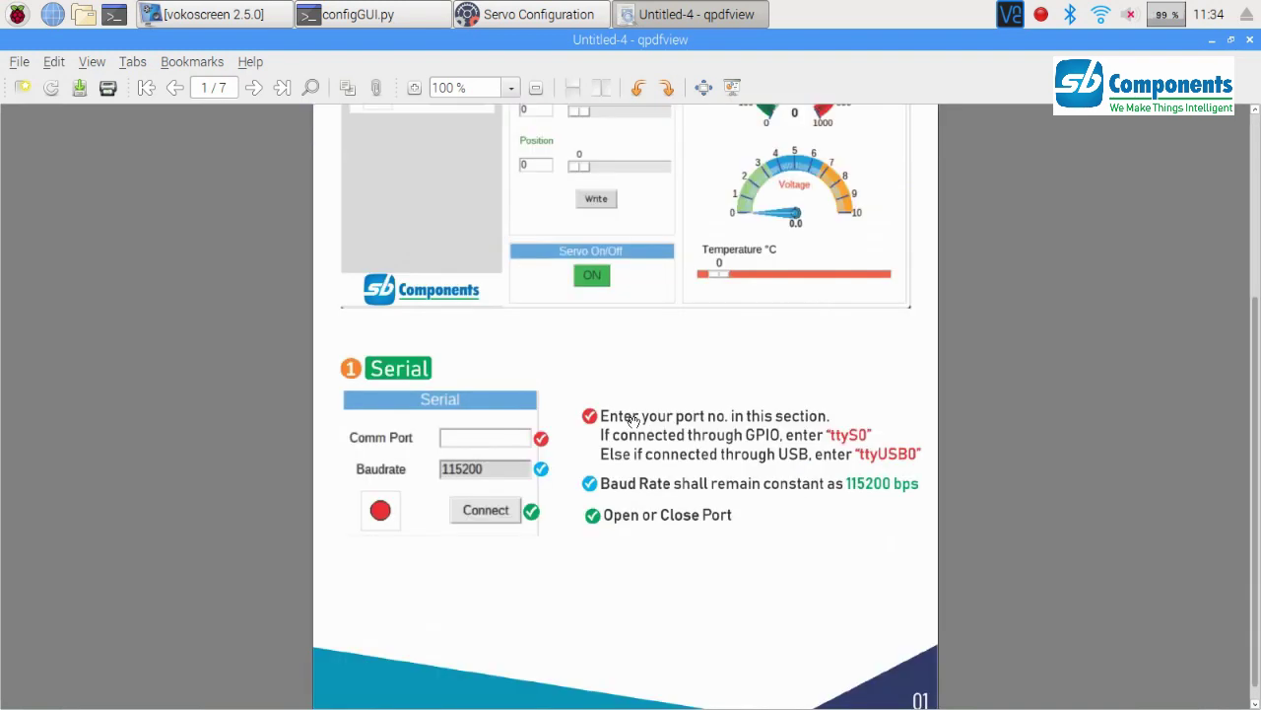
pyautogui.scroll(-3, 634, 420)
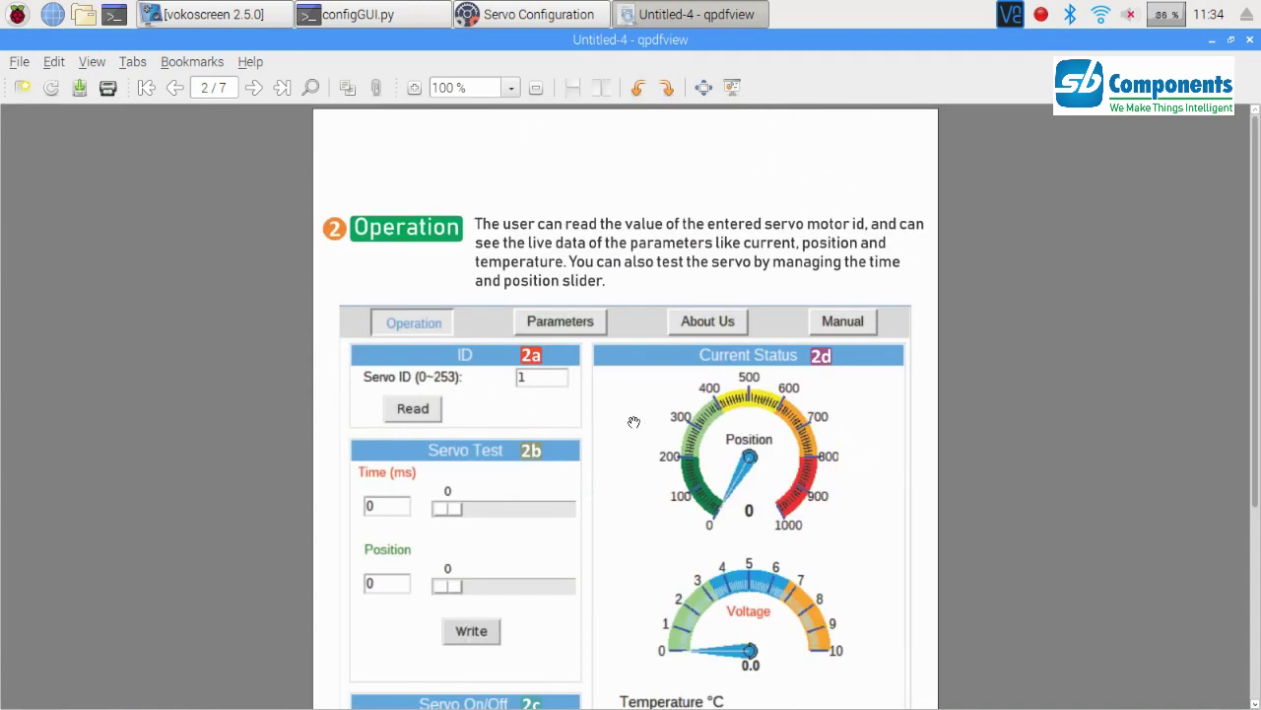
pyautogui.scroll(-3, 633, 421)
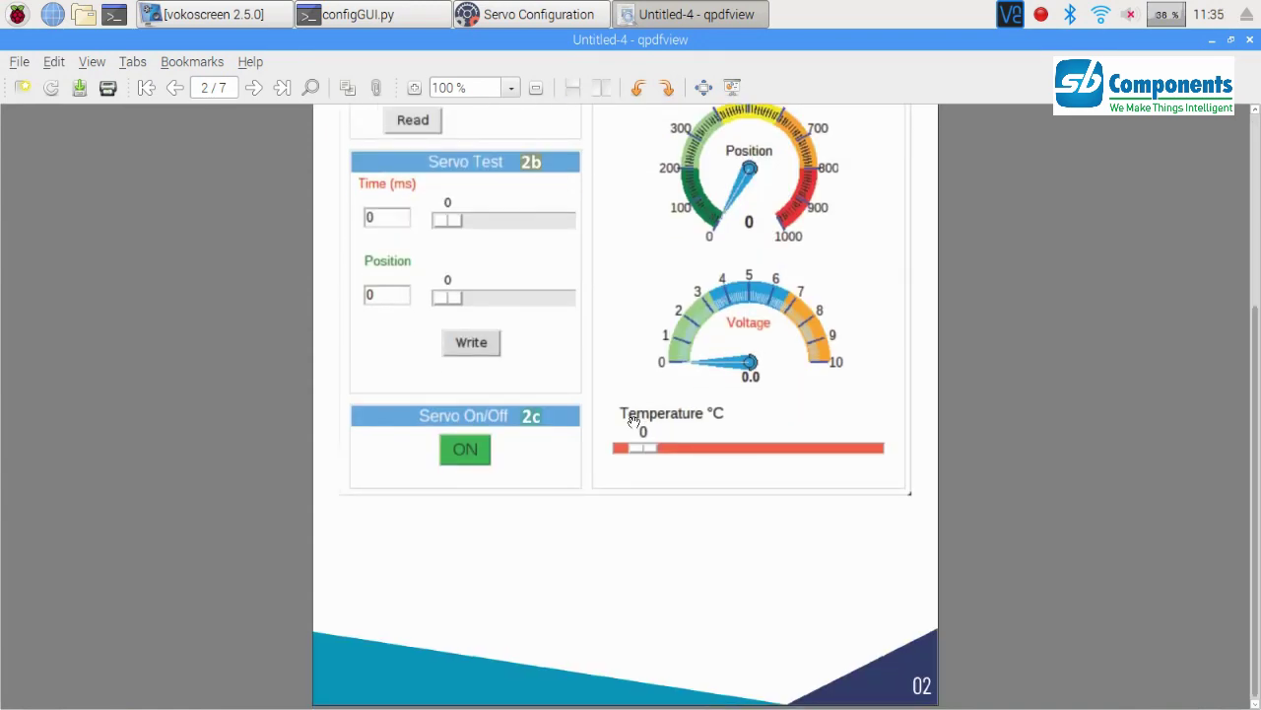
pyautogui.scroll(-3, 634, 420)
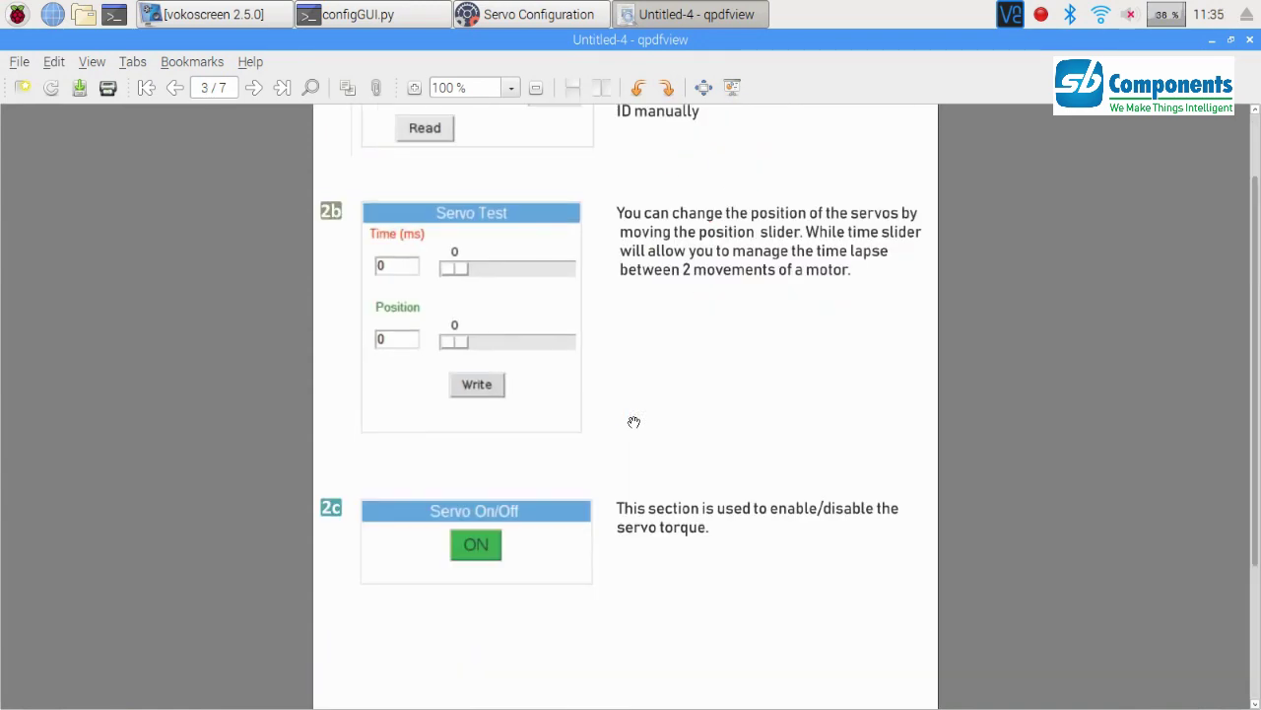
# - Close the PDF manual and cycle through the Operation, Parameters and About Us pages
pyautogui.click(1250, 40)
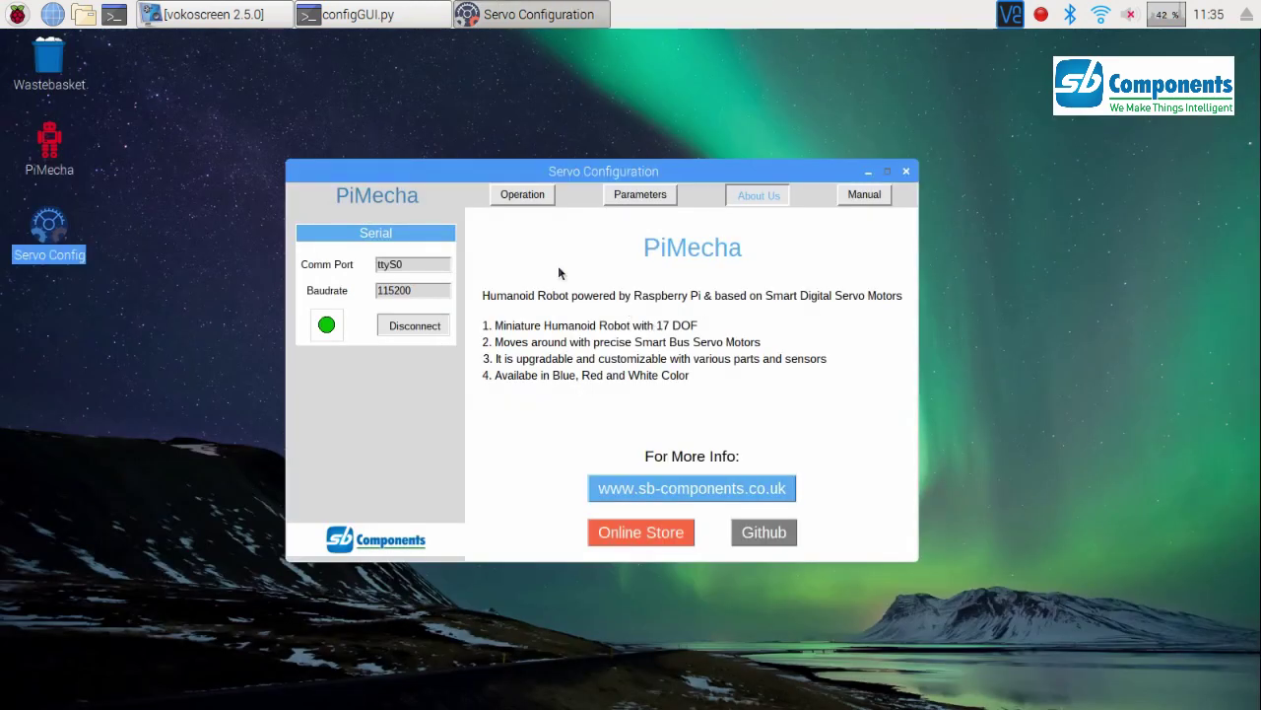
pyautogui.click(510, 194)
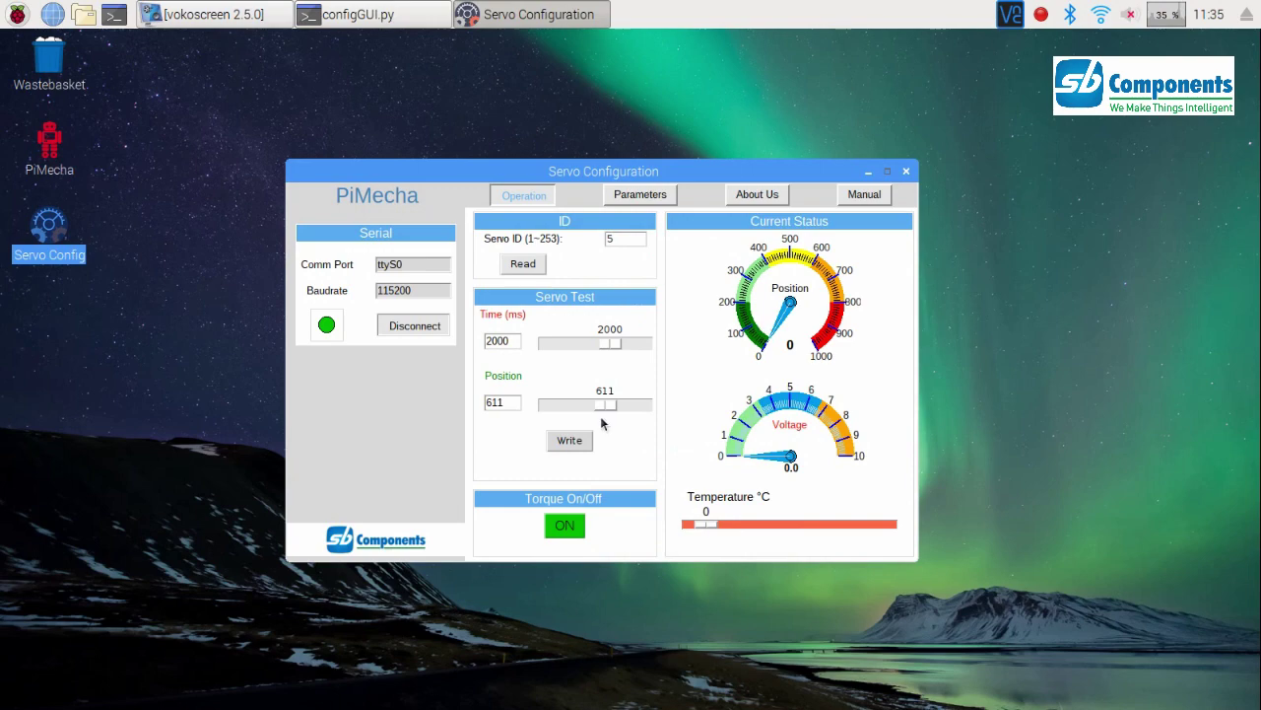
pyautogui.click(638, 195)
pyautogui.click(759, 194)
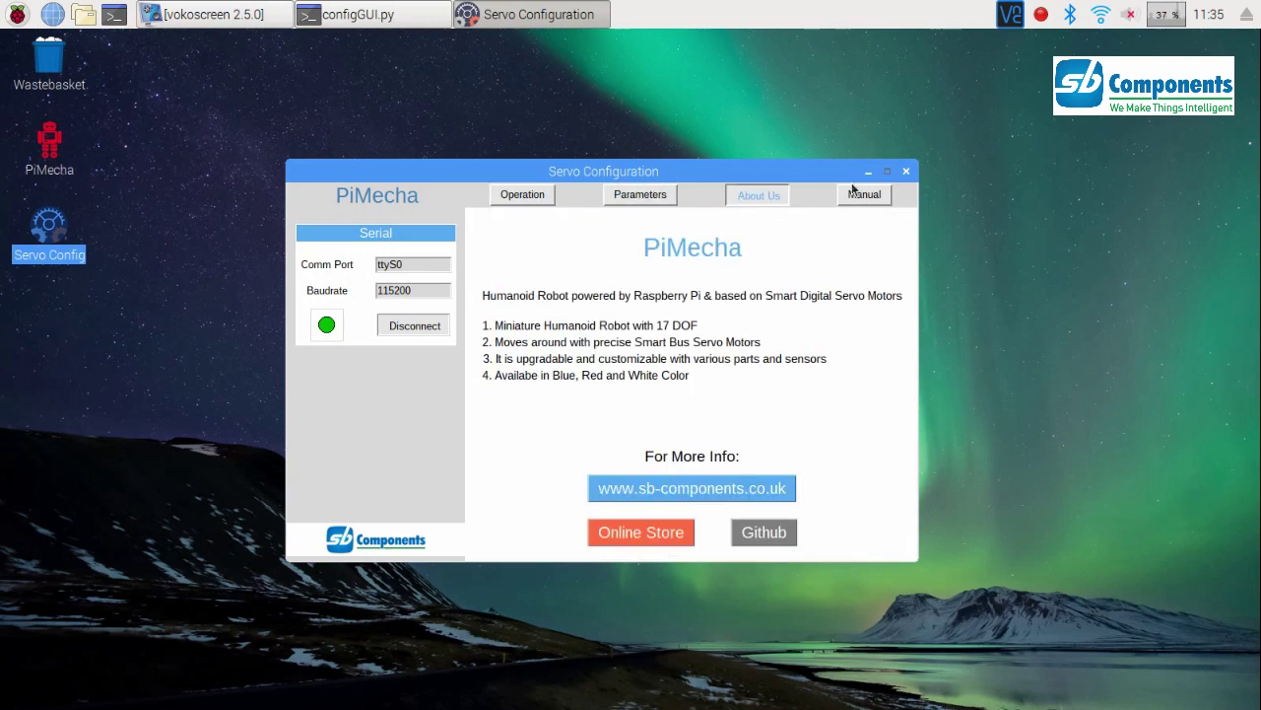
# - Reopen and close the manual, then return to servo 5's Operation page
pyautogui.click(863, 194)
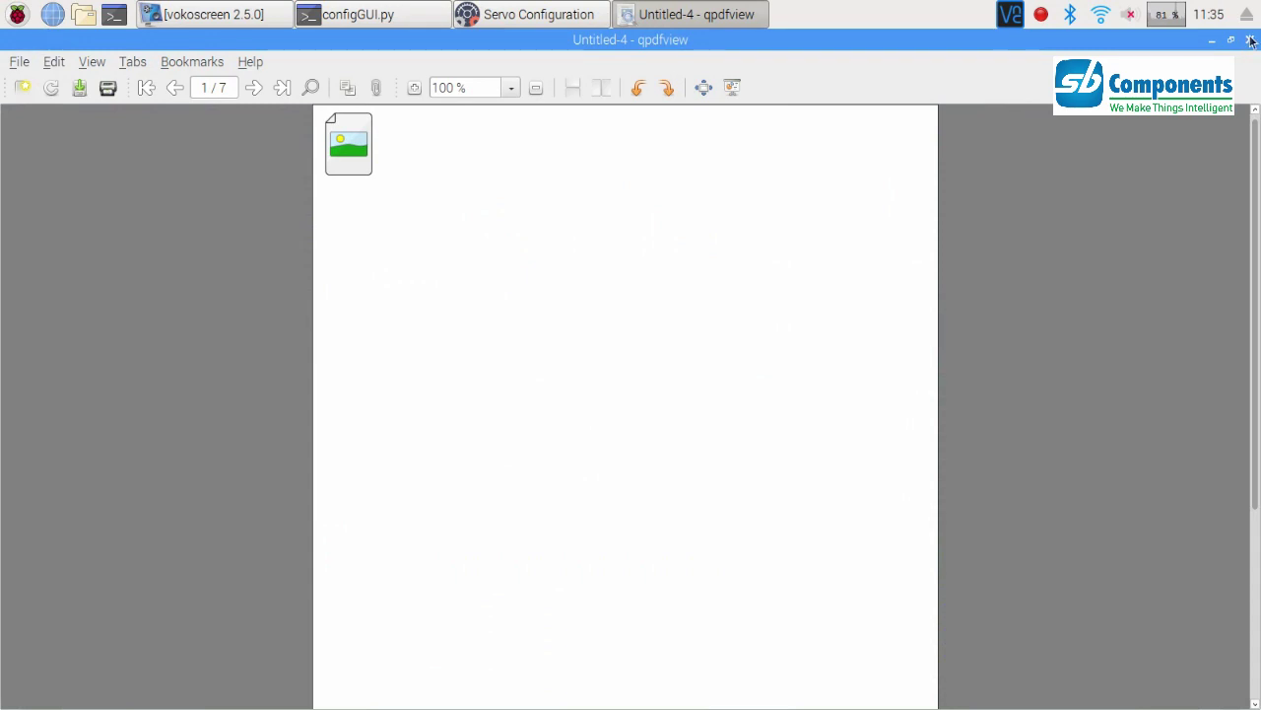
pyautogui.click(1250, 39)
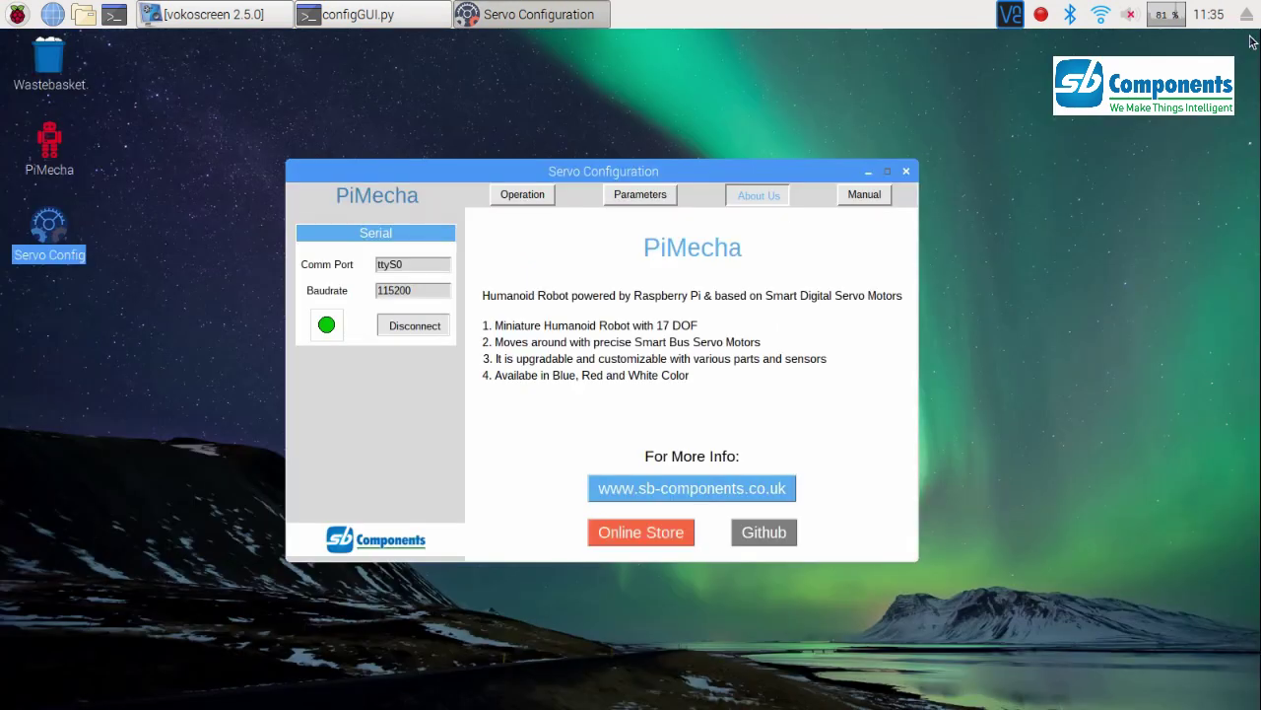
pyautogui.click(513, 195)
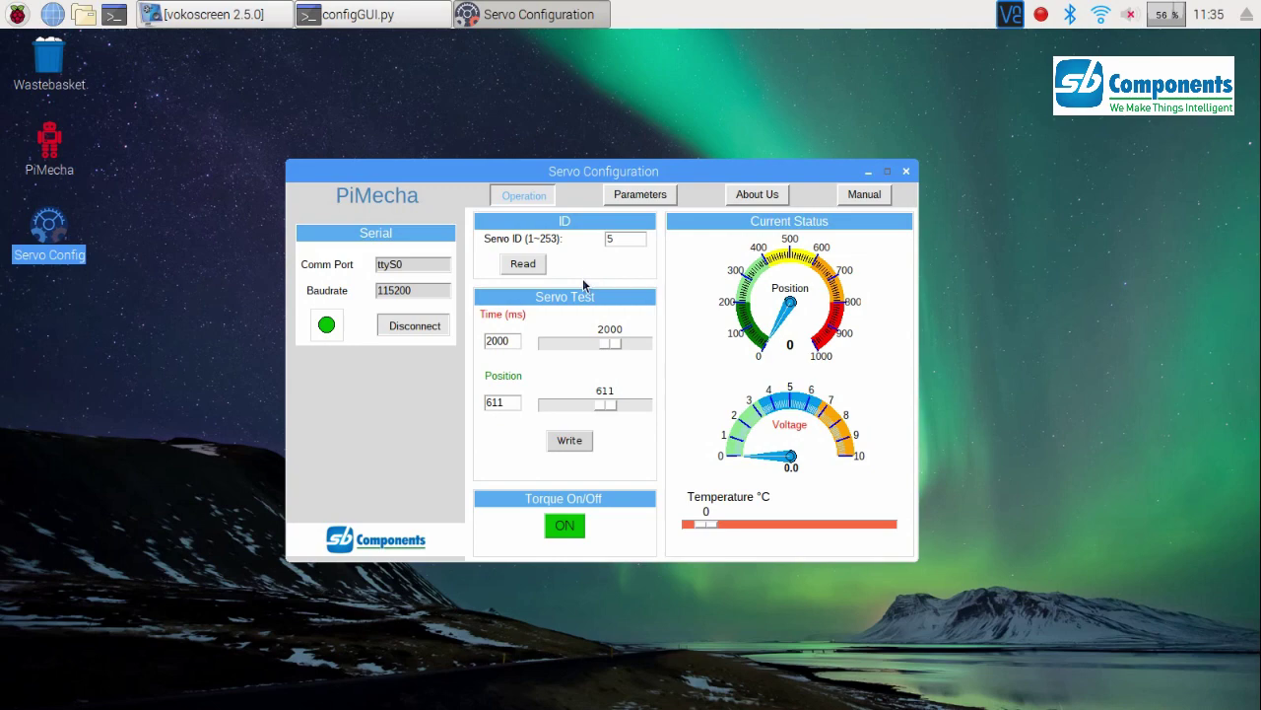